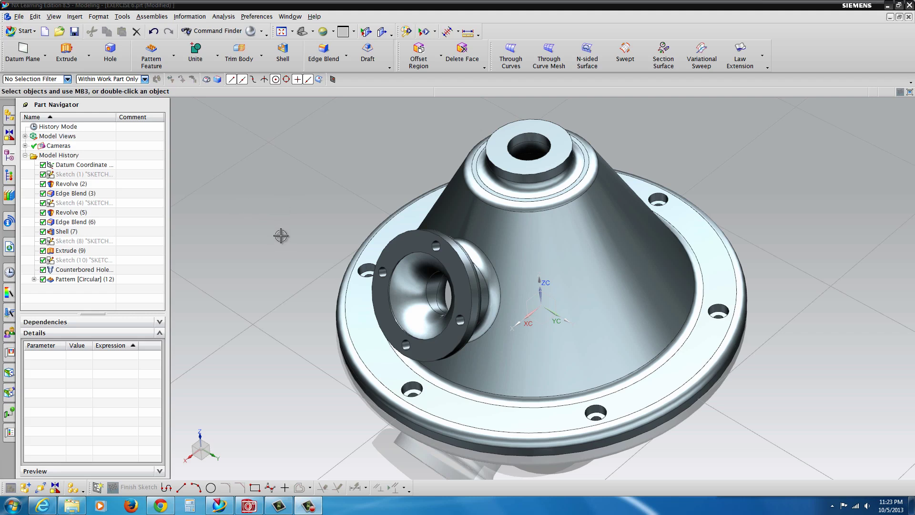
# Create EXERCISE 6_dwg1.prt from the A - Size drawing template referencing the Exercise 6 part.
pyautogui.click(19, 16)
pyautogui.click(27, 27)
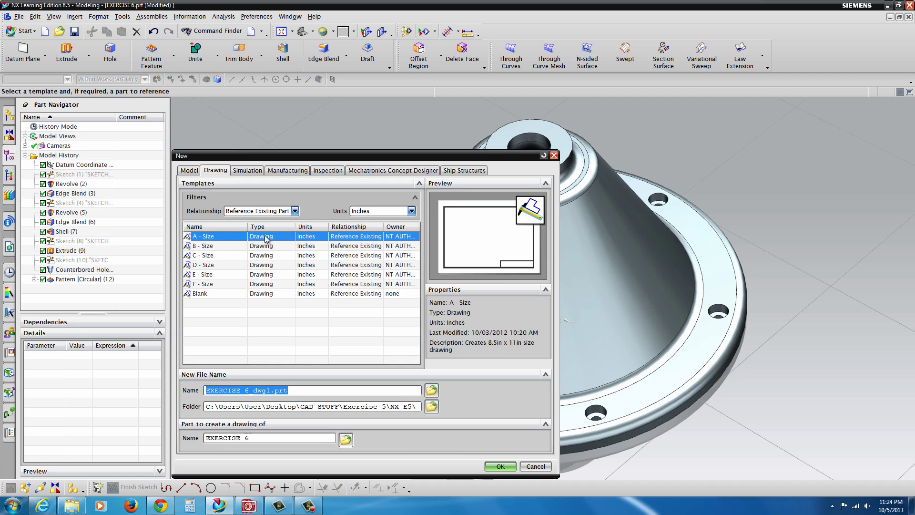
pyautogui.click(499, 466)
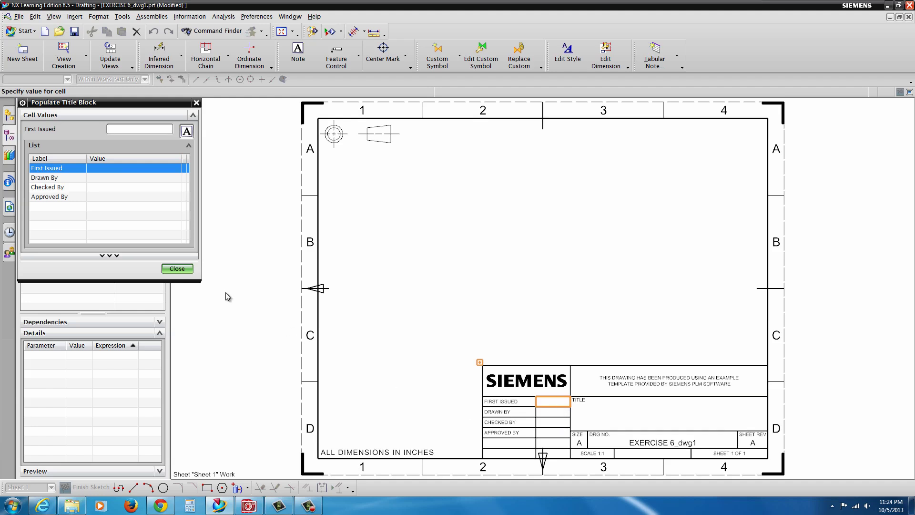
# Skip the title block entries and advance the View Creation Wizard to its Layout page.
pyautogui.click(177, 269)
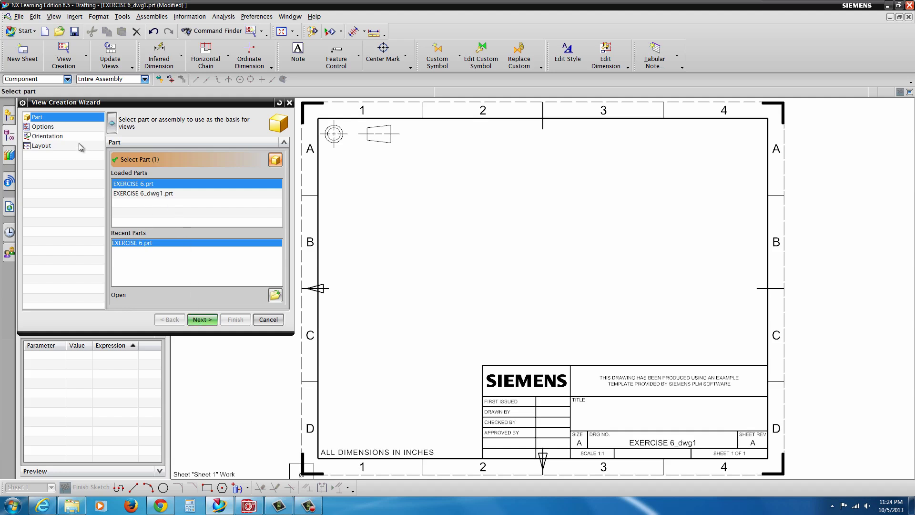
pyautogui.click(54, 127)
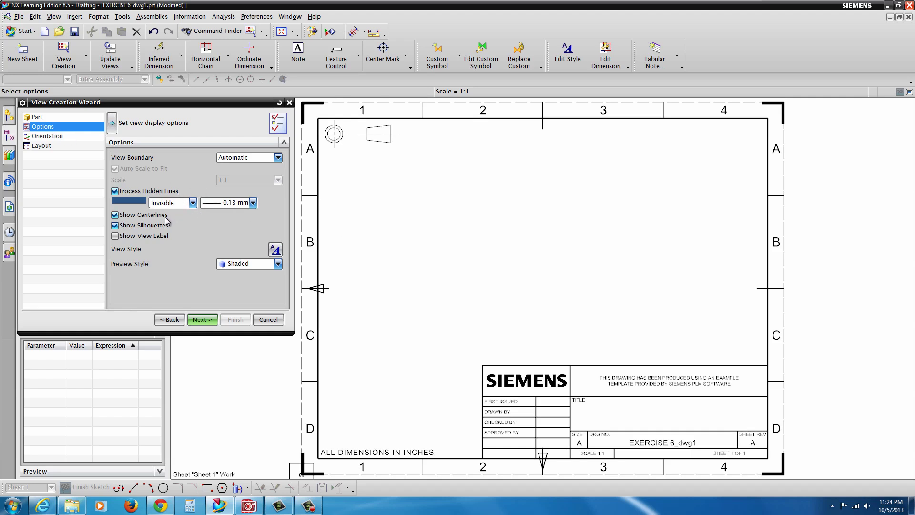
pyautogui.click(34, 139)
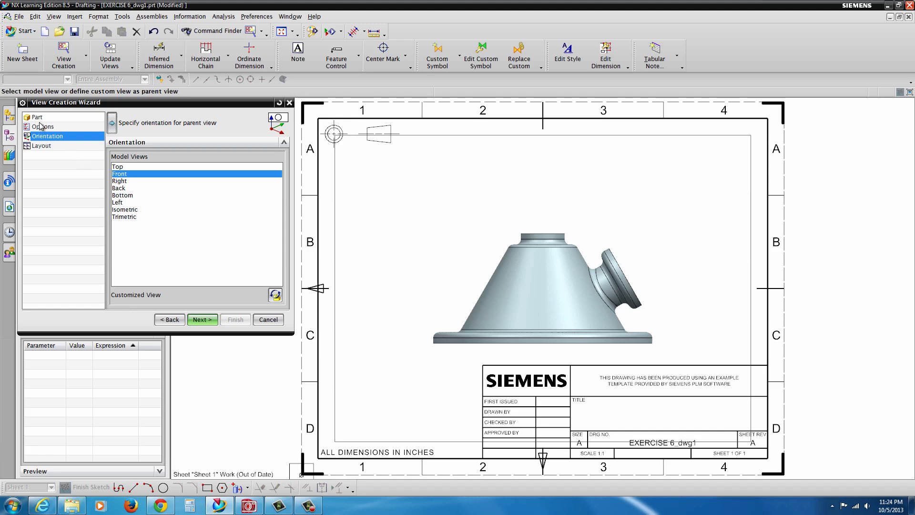
pyautogui.click(41, 146)
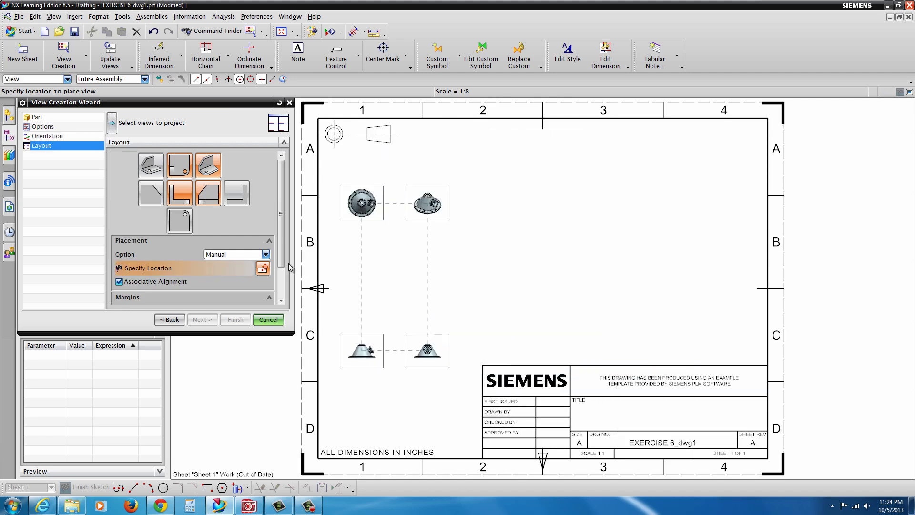
# Set placement to Automatic with four views: top, isometric, front and side.
pyautogui.click(265, 254)
pyautogui.click(253, 263)
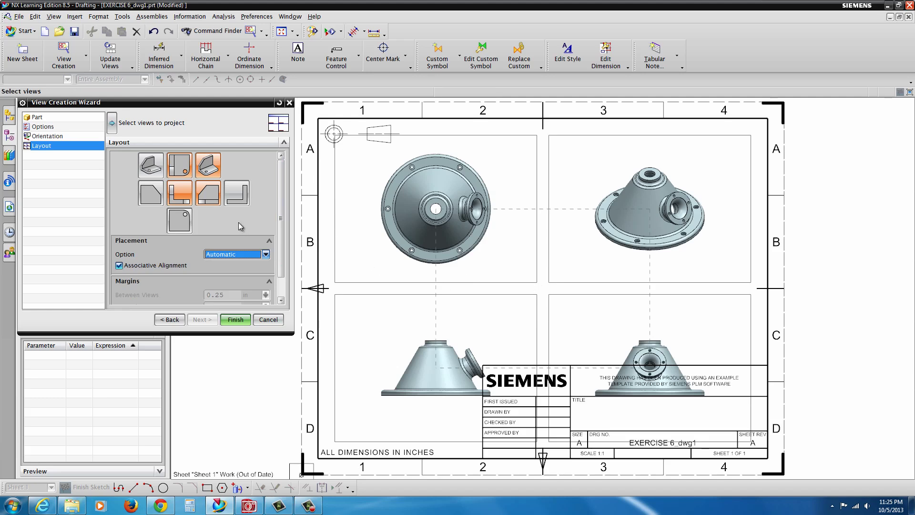
pyautogui.click(238, 198)
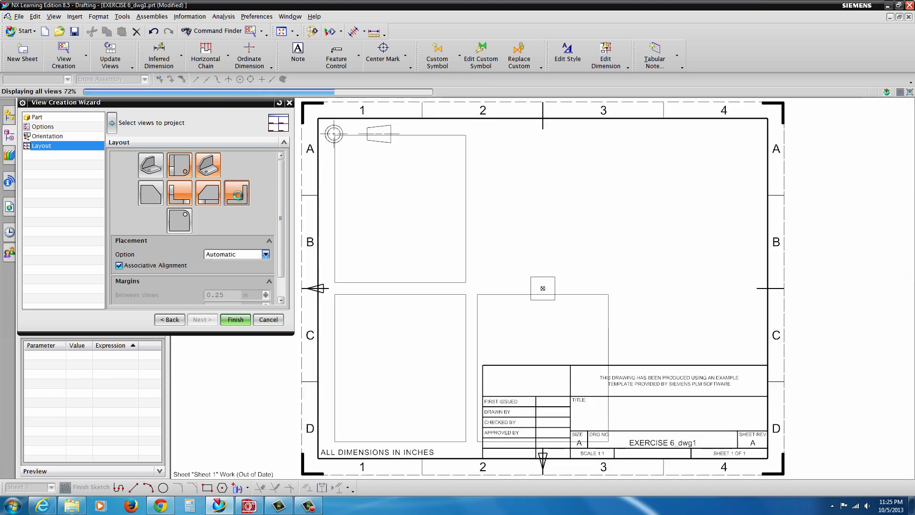
pyautogui.click(238, 199)
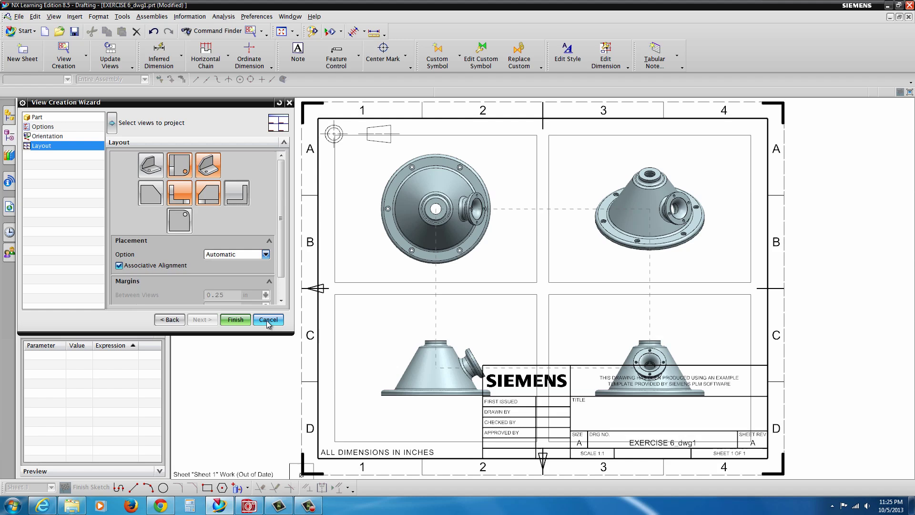
pyautogui.scroll(-2, 282, 267)
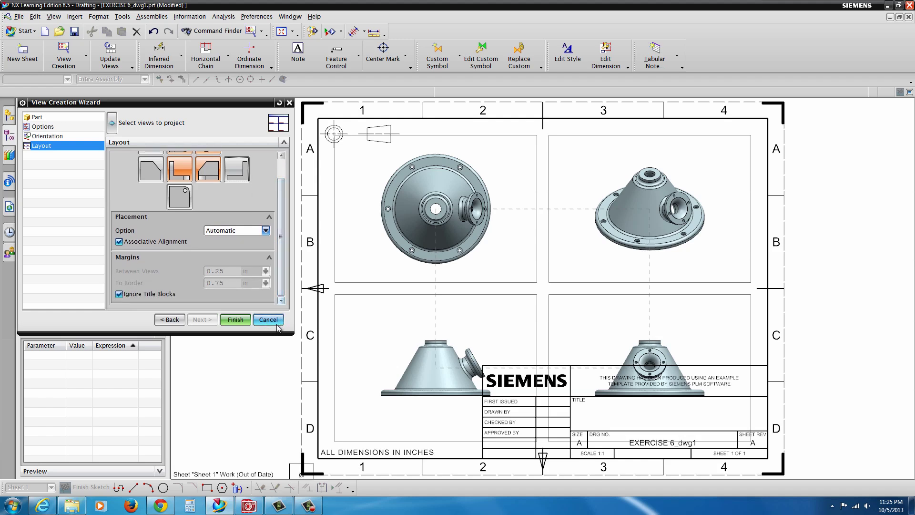
# Abandon the four-view layout and start a Base View using the Front orientation.
pyautogui.click(269, 320)
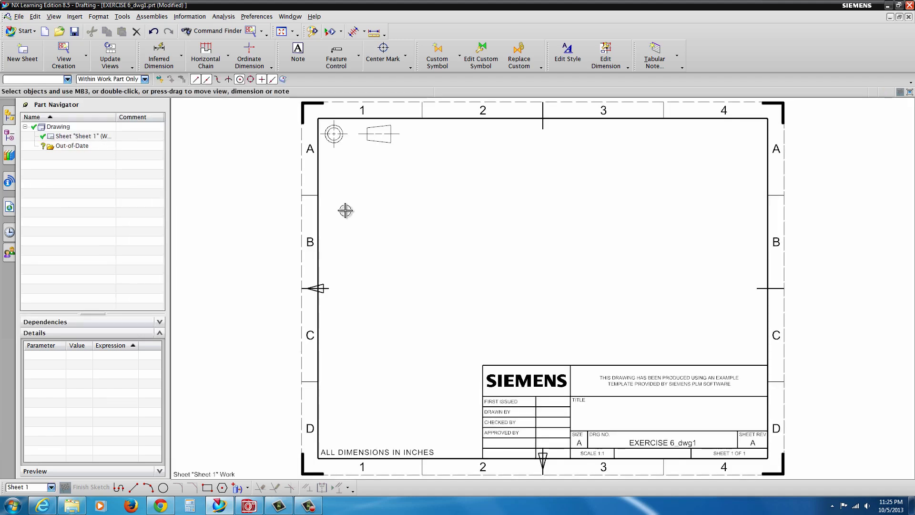
pyautogui.click(86, 57)
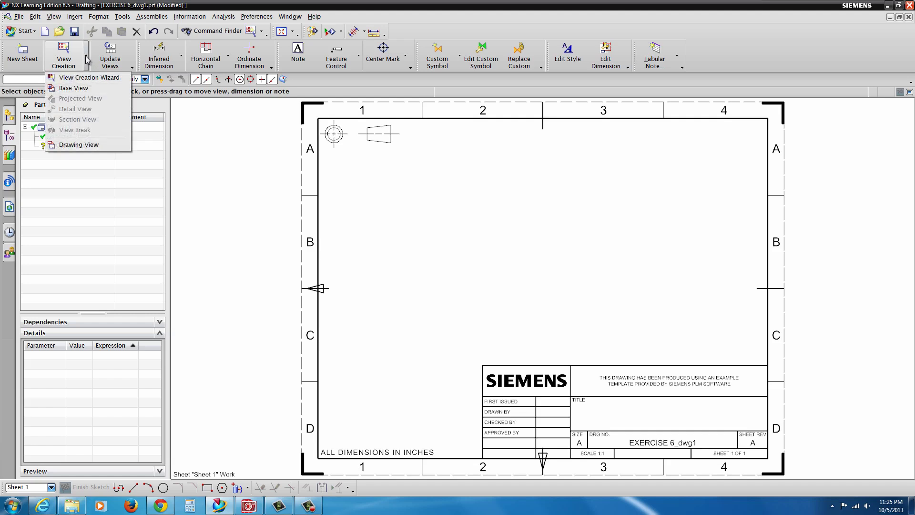
pyautogui.click(90, 88)
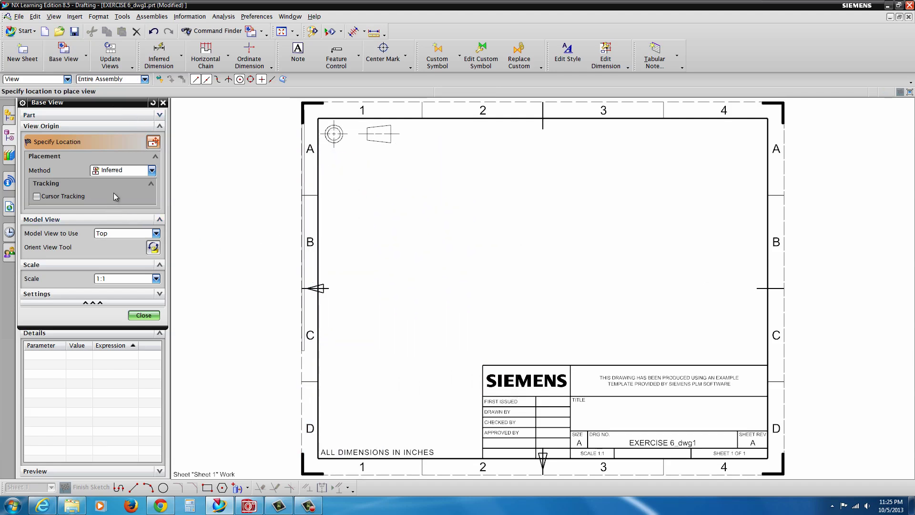
pyautogui.click(156, 233)
pyautogui.click(125, 252)
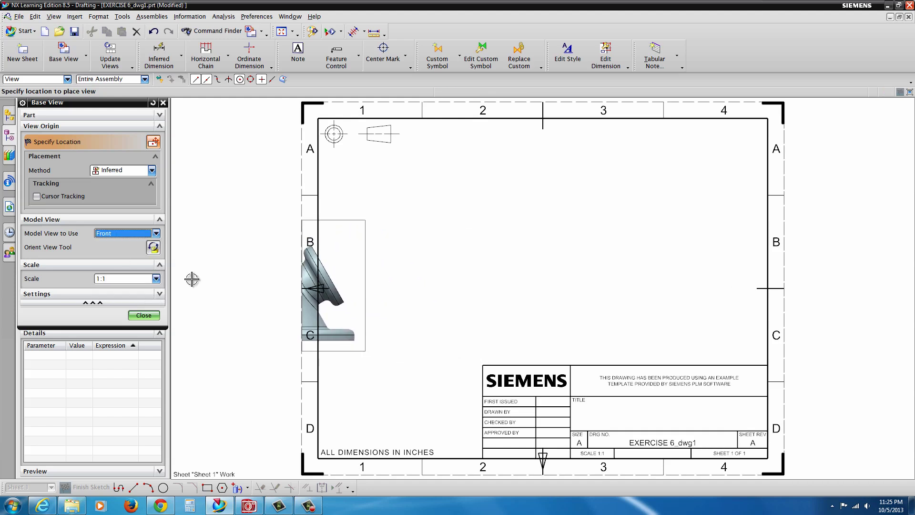
# Set the base view scale to a 1 : 3 ratio.
pyautogui.click(157, 279)
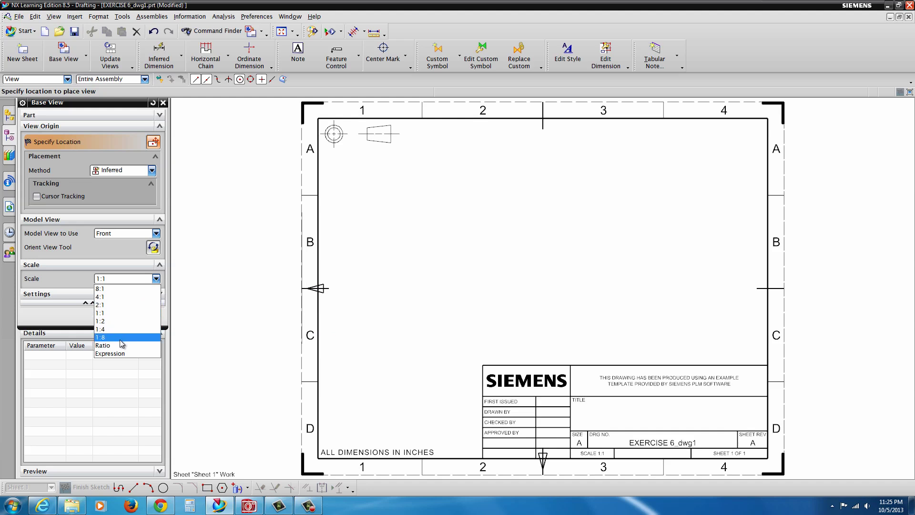
pyautogui.click(125, 346)
pyautogui.click(136, 291)
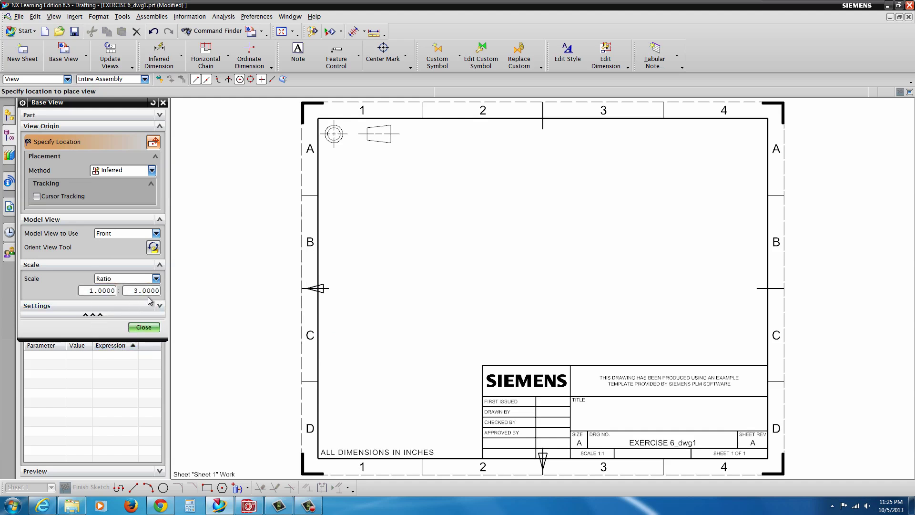
pyautogui.write('3')
pyautogui.press('Return')
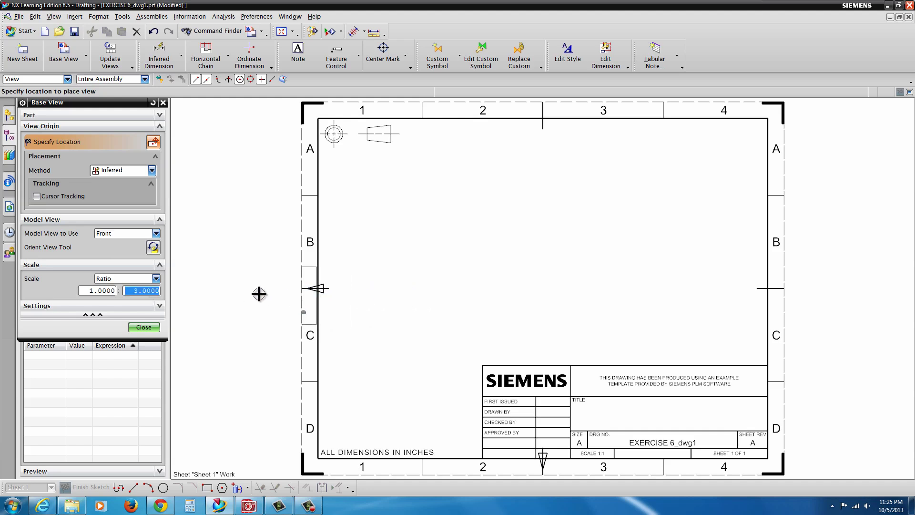
pyautogui.click(126, 315)
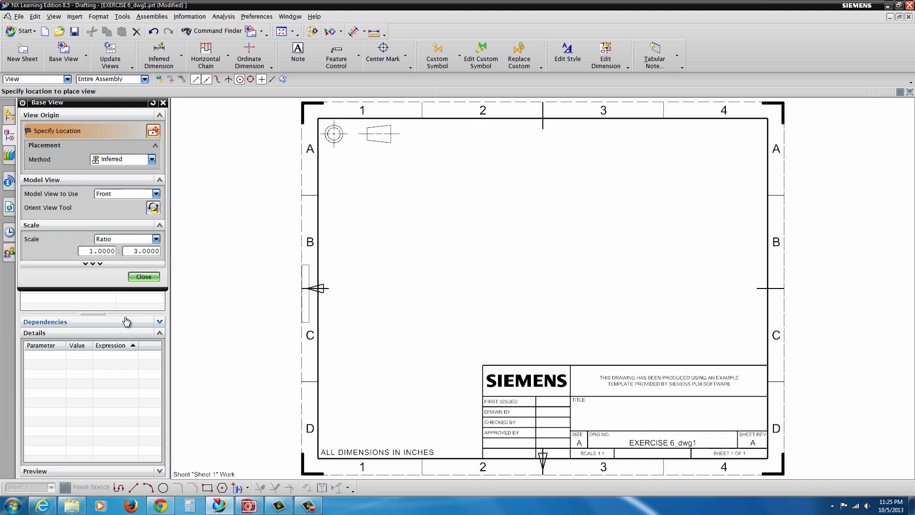
pyautogui.click(93, 265)
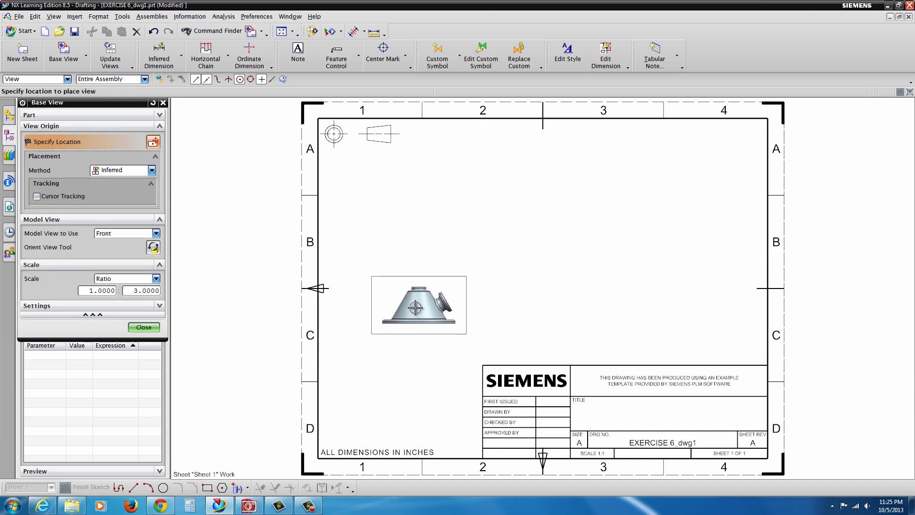
# Place the 1:3 front view, then projected top, right-side and isometric views around it.
pyautogui.click(414, 307)
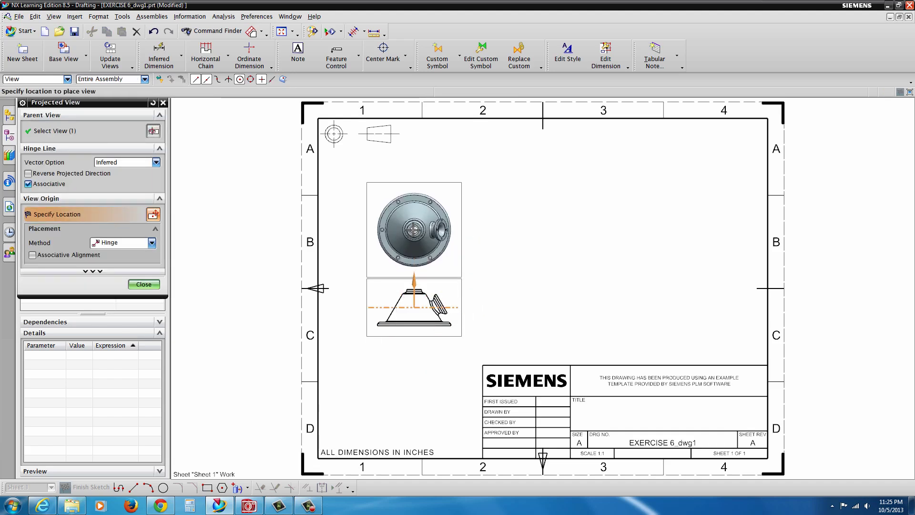
pyautogui.click(414, 231)
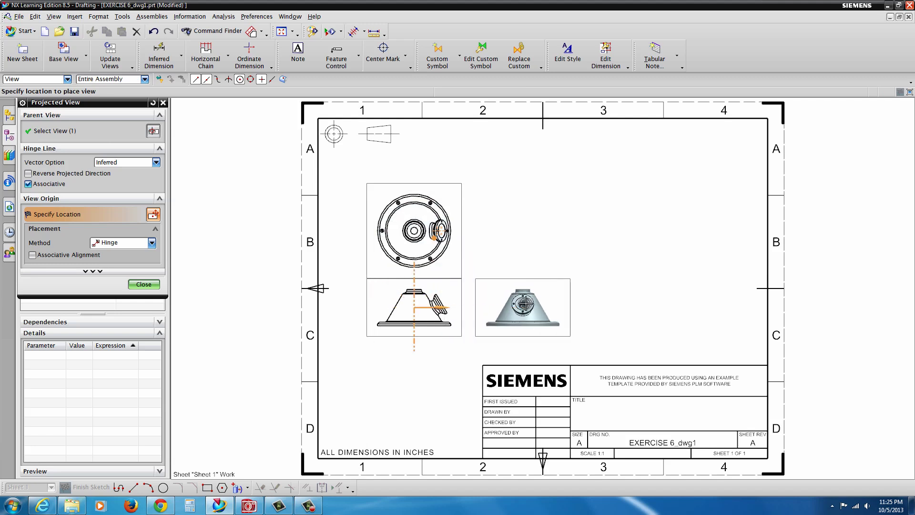
pyautogui.click(626, 306)
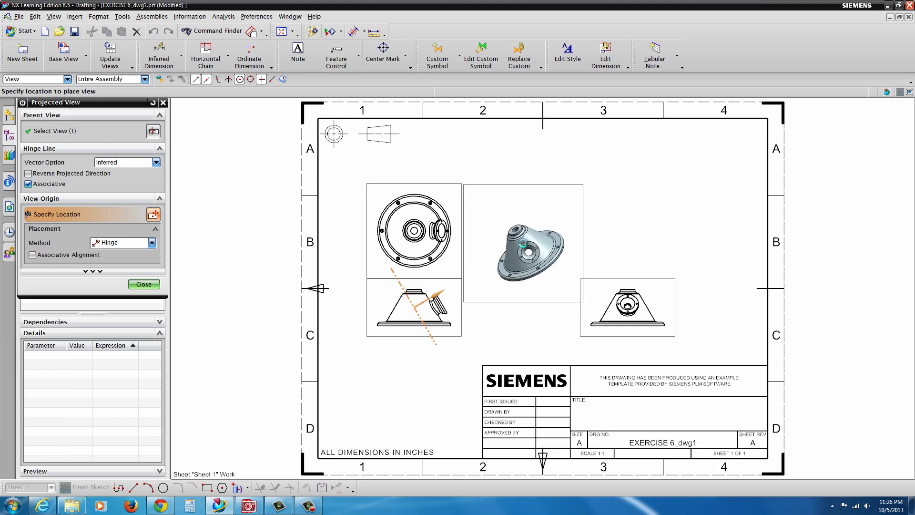
pyautogui.click(529, 251)
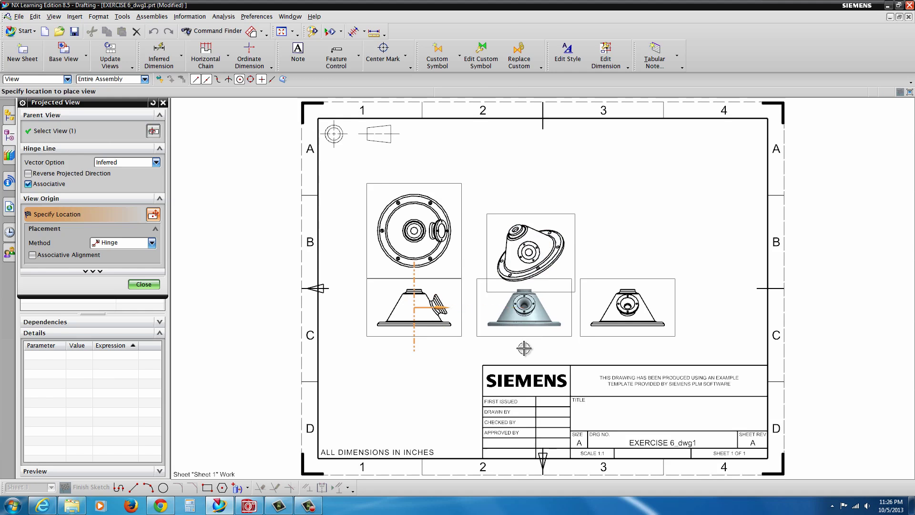
pyautogui.press('Escape')
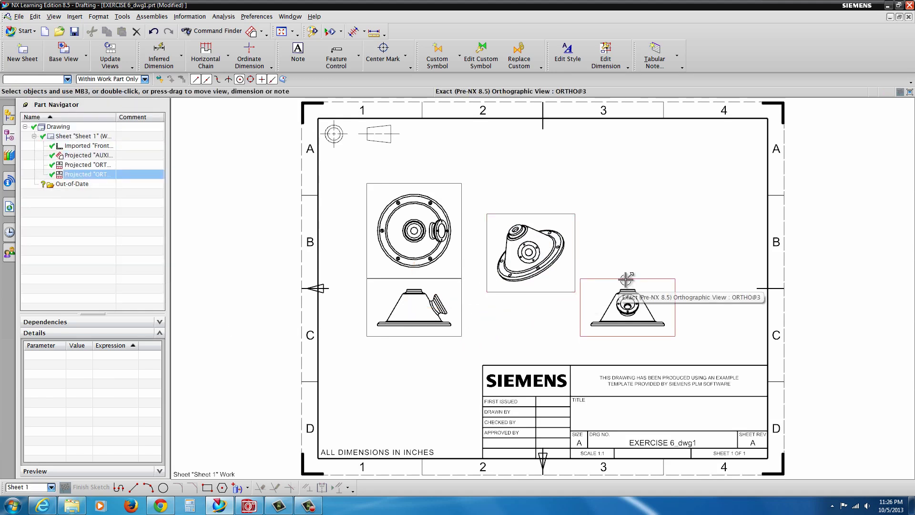
# Drag the side, isometric, front and circular views into line along the alignment guides.
pyautogui.moveTo(626, 282); pyautogui.dragTo(665, 282)
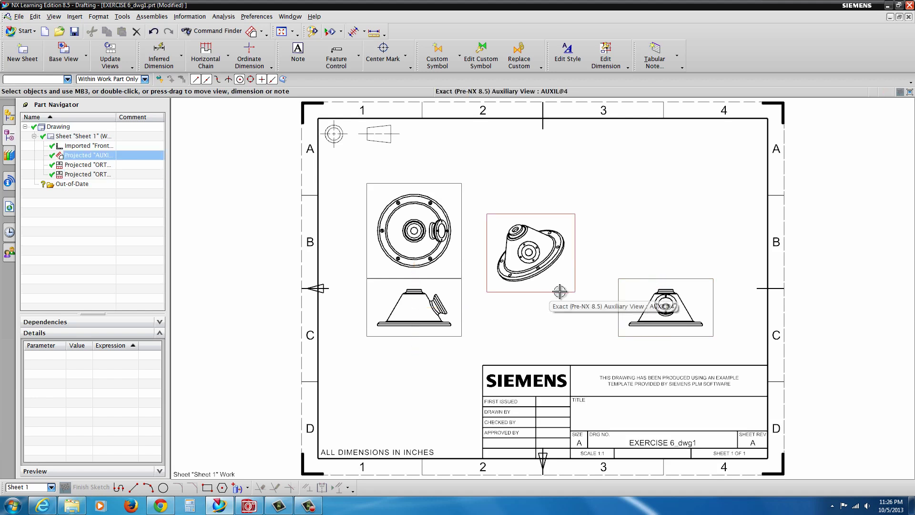
pyautogui.moveTo(556, 292); pyautogui.dragTo(576, 279)
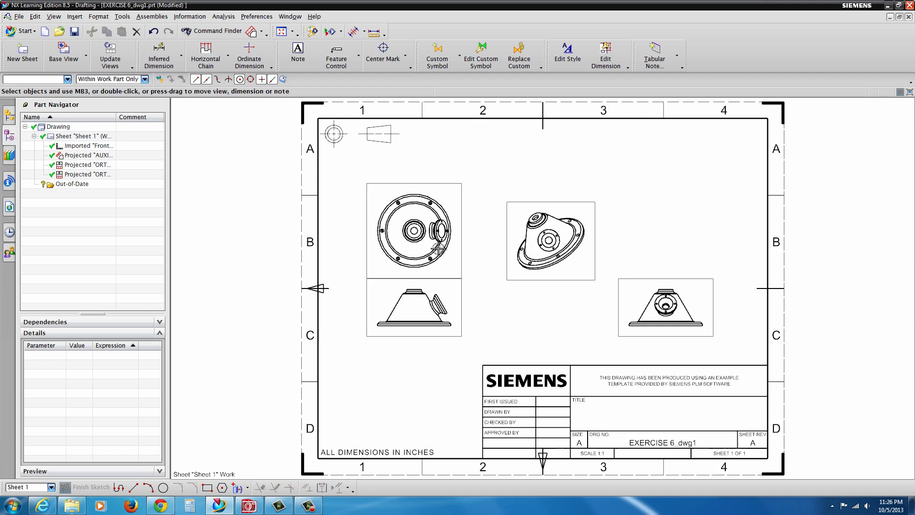
pyautogui.moveTo(465, 311)
pyautogui.mouseDown()
pyautogui.moveTo(462, 335)
pyautogui.moveTo(462, 328)
pyautogui.mouseUp()
pyautogui.moveTo(645, 340); pyautogui.dragTo(628, 347)
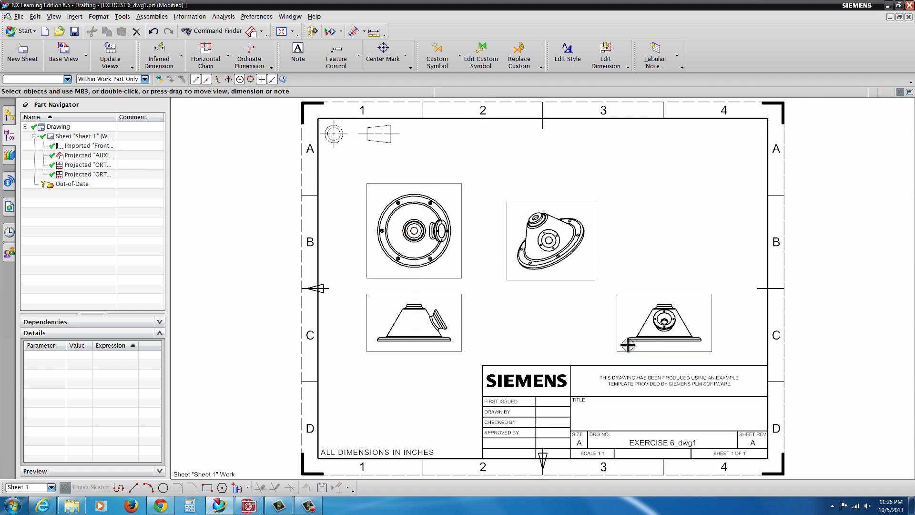
pyautogui.moveTo(460, 273); pyautogui.dragTo(459, 281)
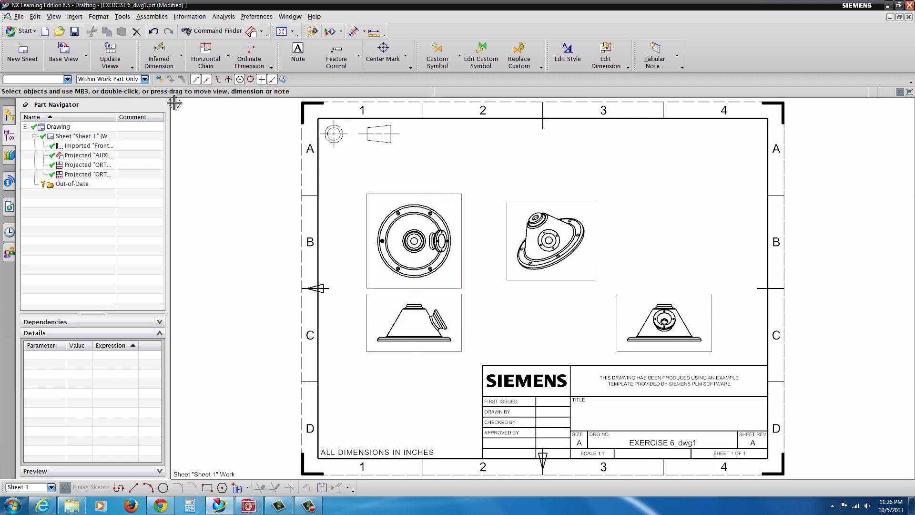
# Create a Base View with Isometric orientation and 1:3 ratio scale in the upper-right zone A4.
pyautogui.click(87, 60)
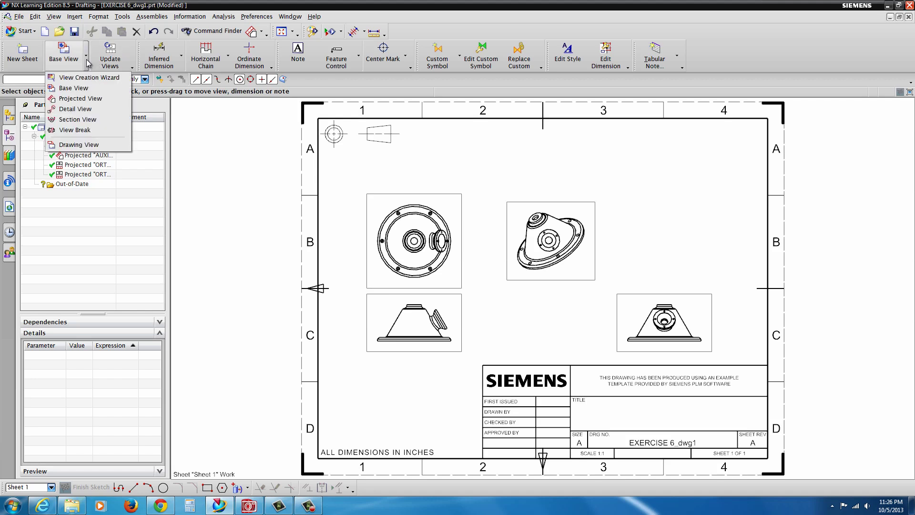
pyautogui.click(73, 87)
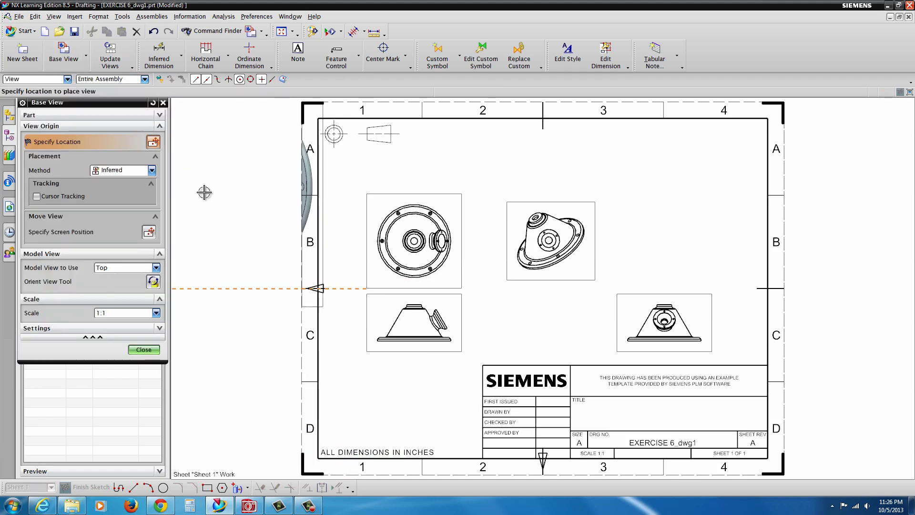
pyautogui.click(156, 268)
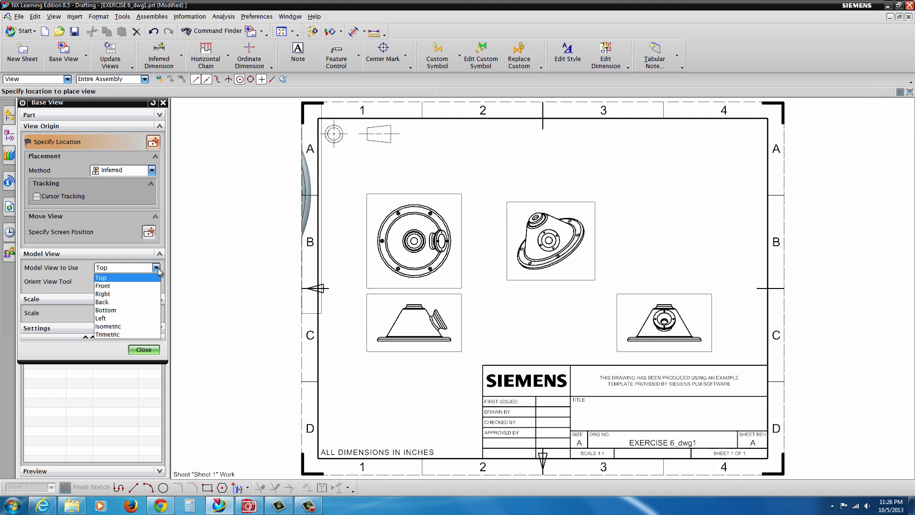
pyautogui.click(116, 328)
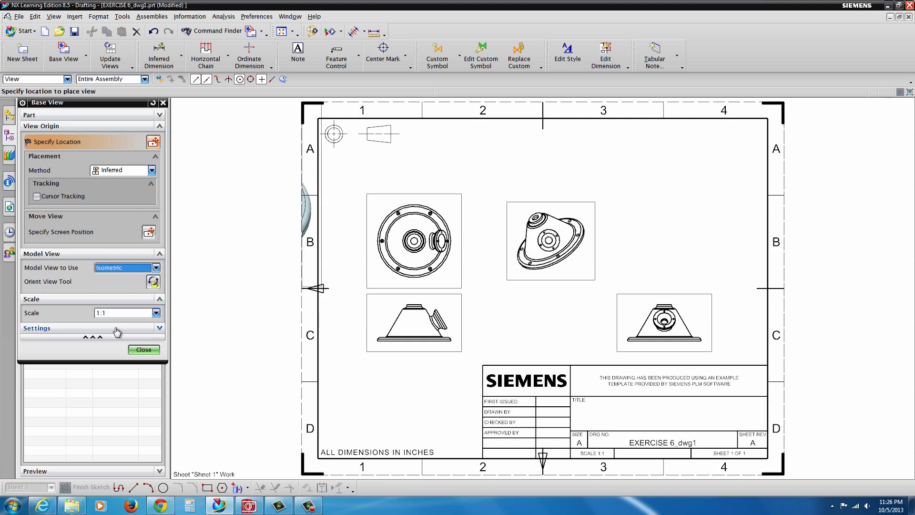
pyautogui.click(156, 312)
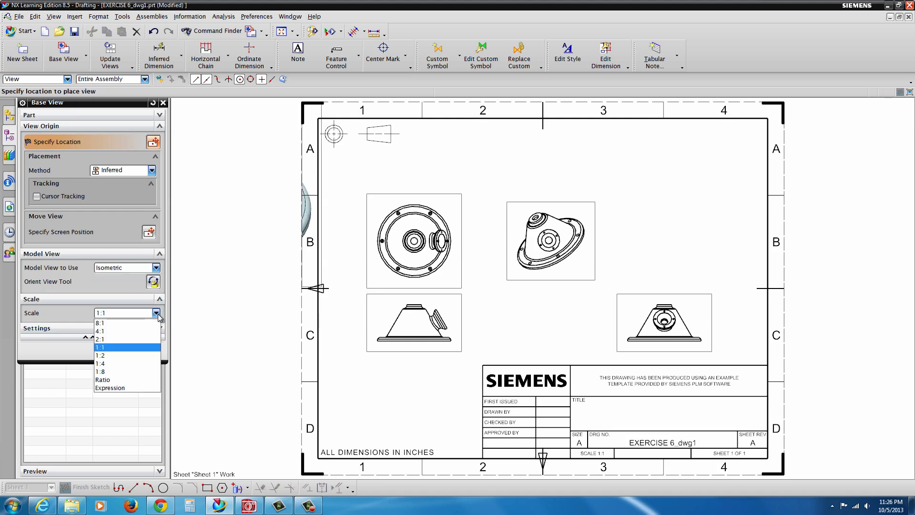
pyautogui.click(116, 379)
pyautogui.doubleClick(135, 325)
pyautogui.rightClick(136, 326)
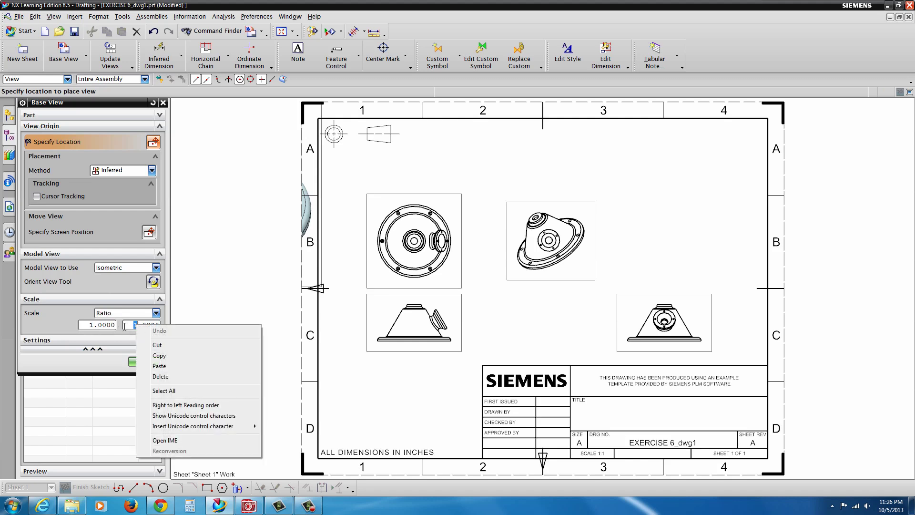
pyautogui.click(124, 326)
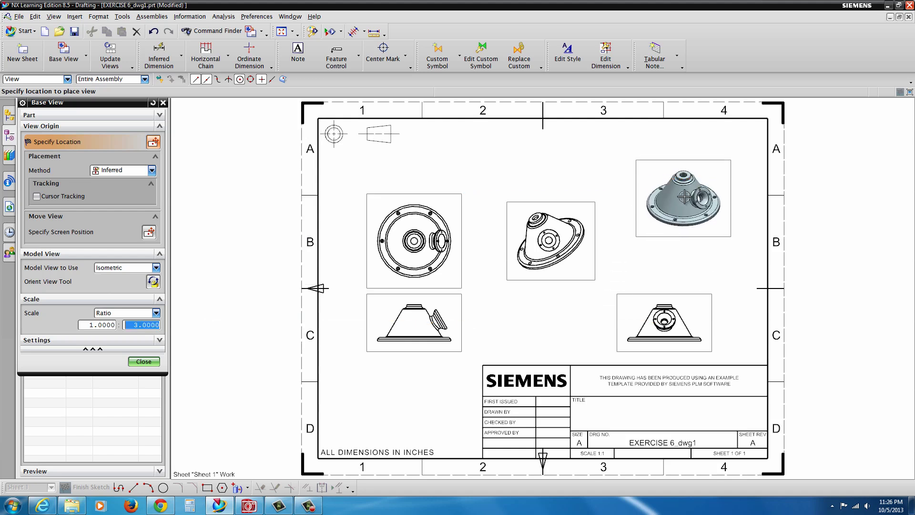
pyautogui.click(698, 185)
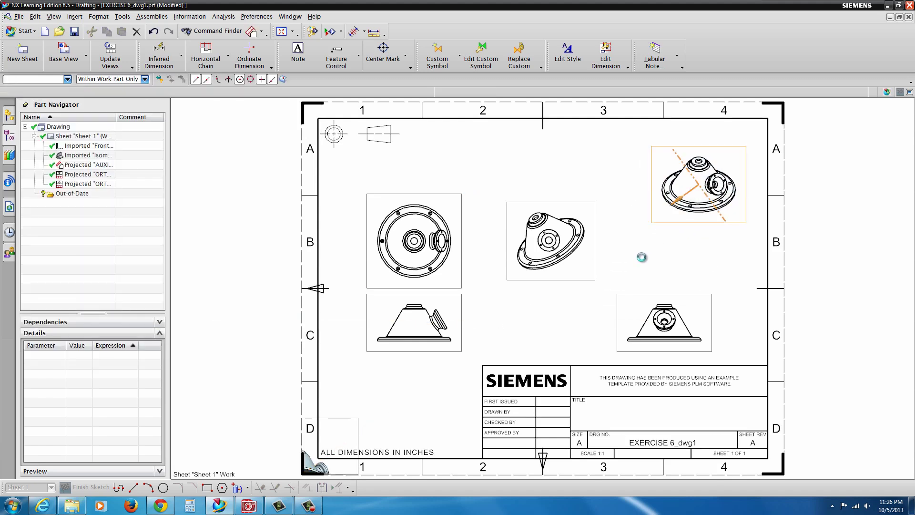
pyautogui.press('Escape')
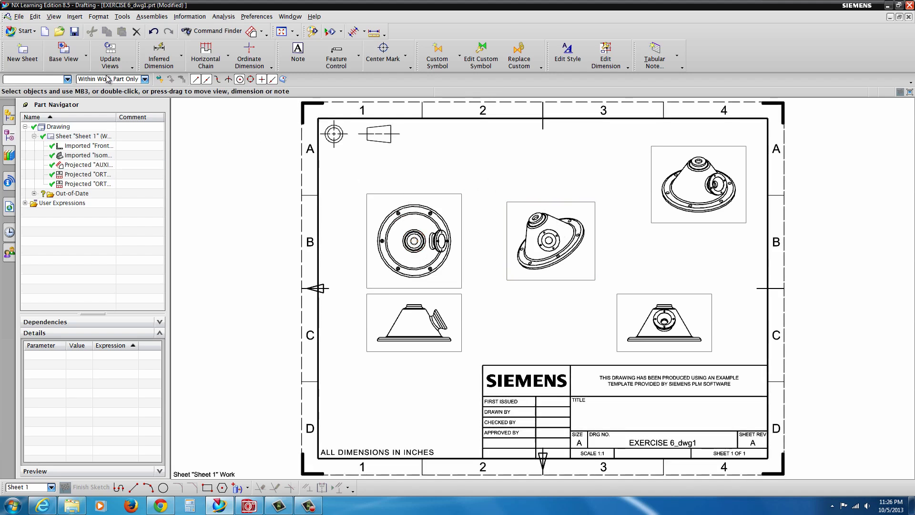
# Start a Section View and accept the section line style with label A and 0.25 mm width.
pyautogui.click(87, 60)
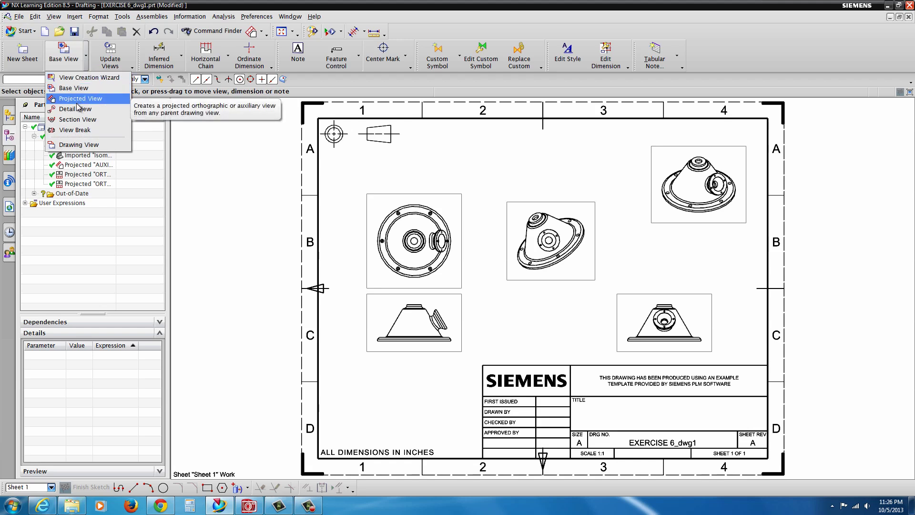
pyautogui.click(75, 119)
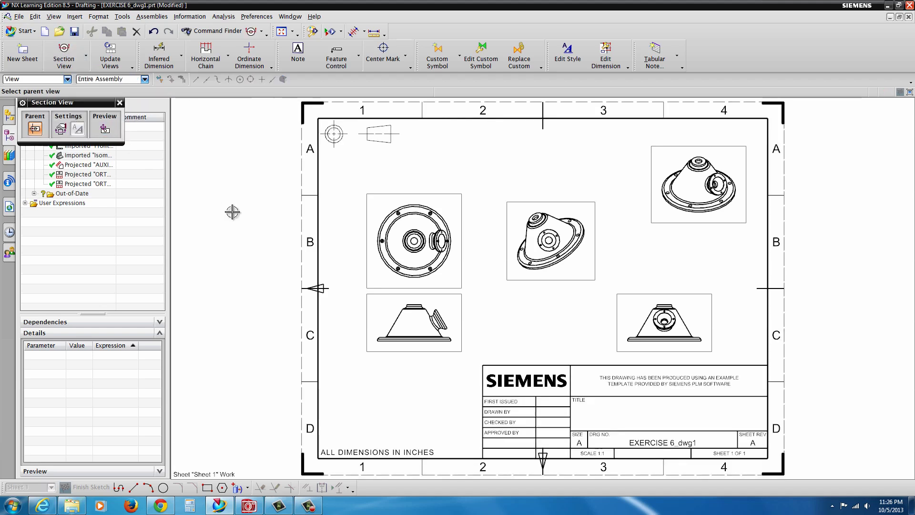
pyautogui.click(61, 128)
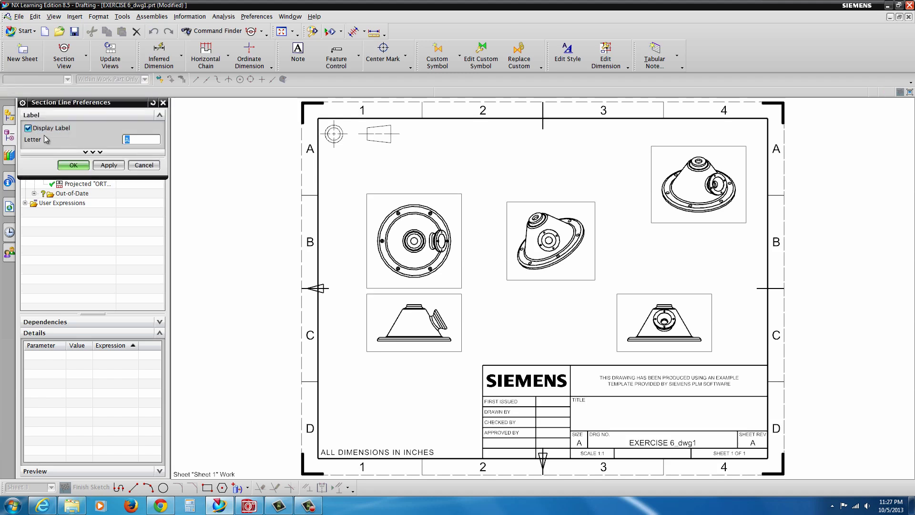
pyautogui.click(93, 152)
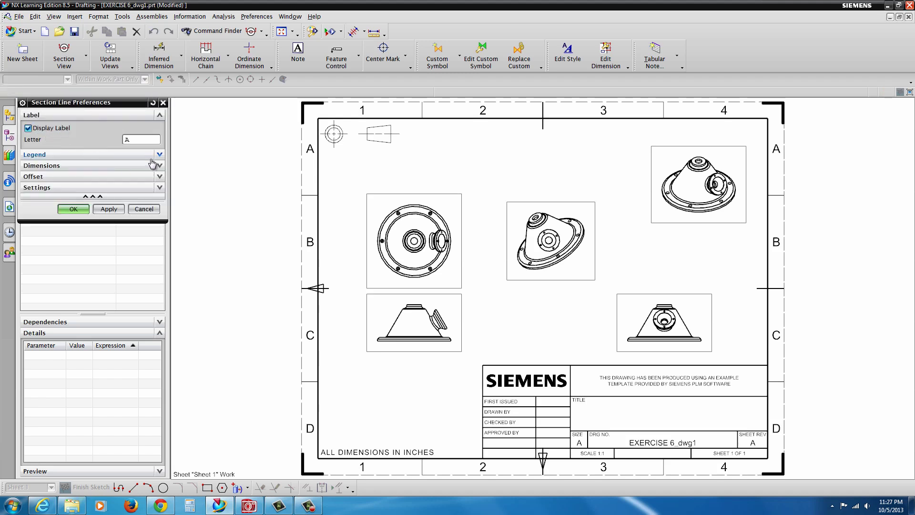
pyautogui.click(159, 177)
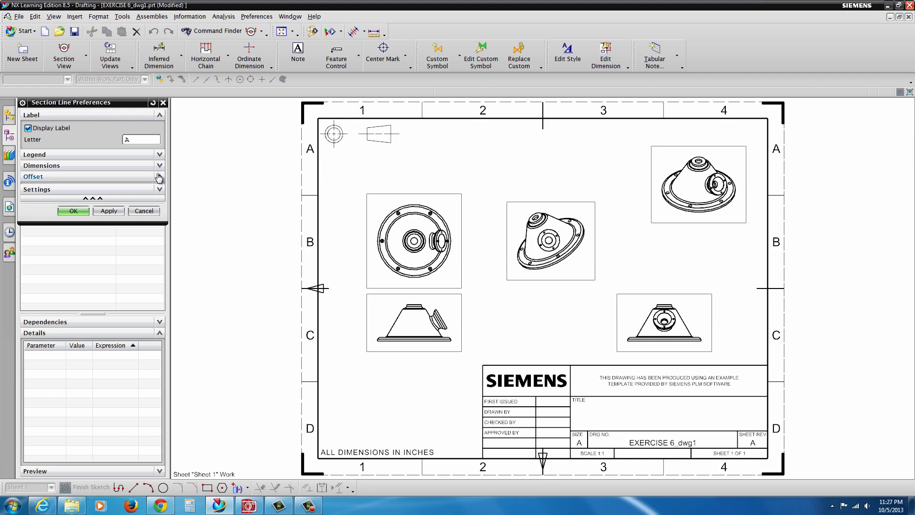
pyautogui.click(160, 204)
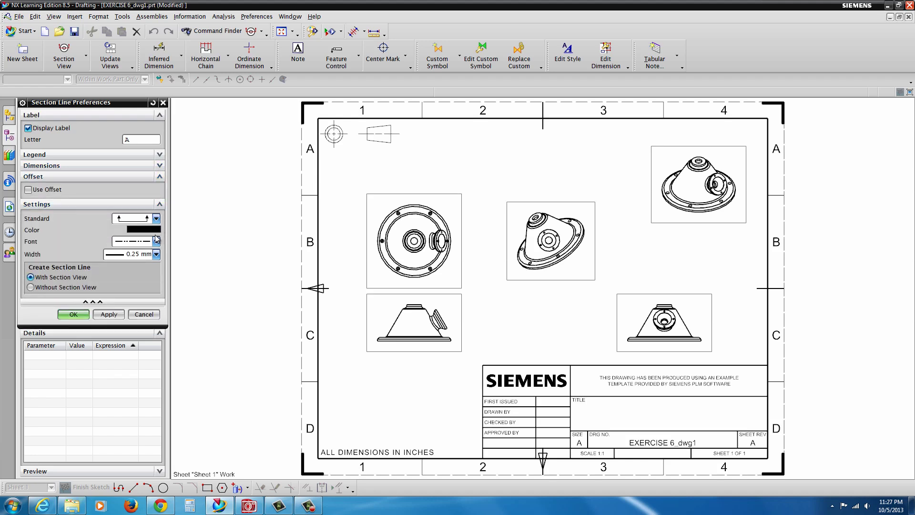
pyautogui.click(157, 220)
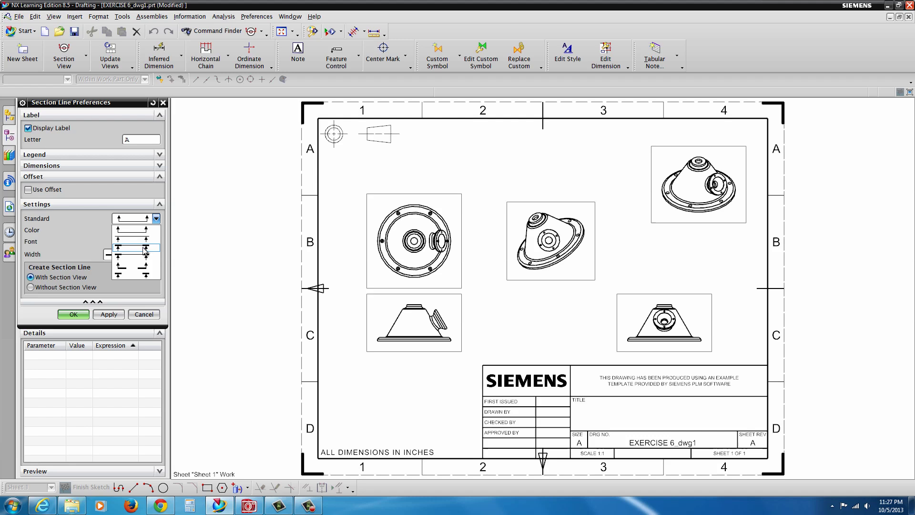
pyautogui.click(159, 220)
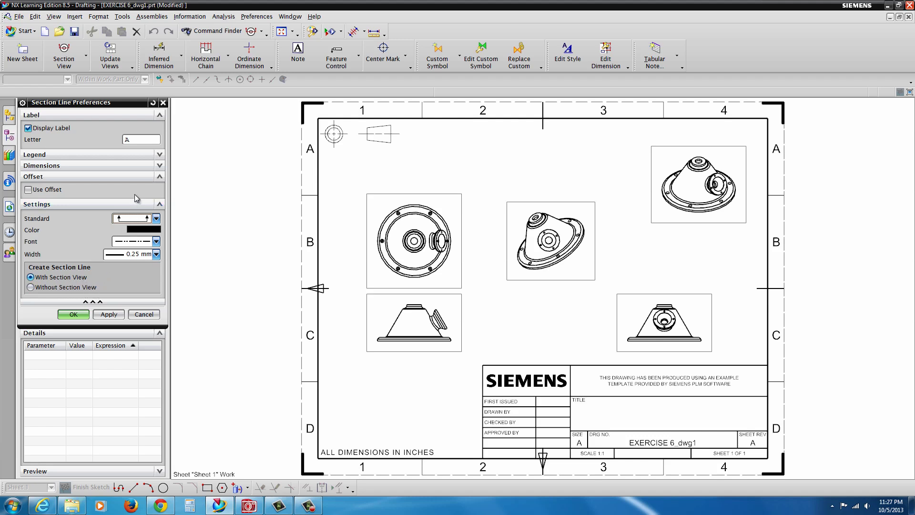
pyautogui.click(85, 319)
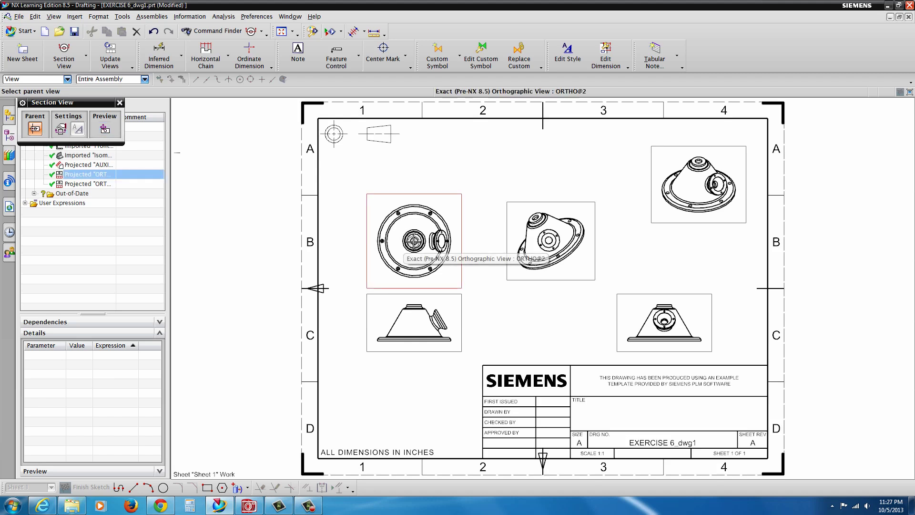
# Cut section A-A through the circular view's arc centre and place it above that view.
pyautogui.click(427, 246)
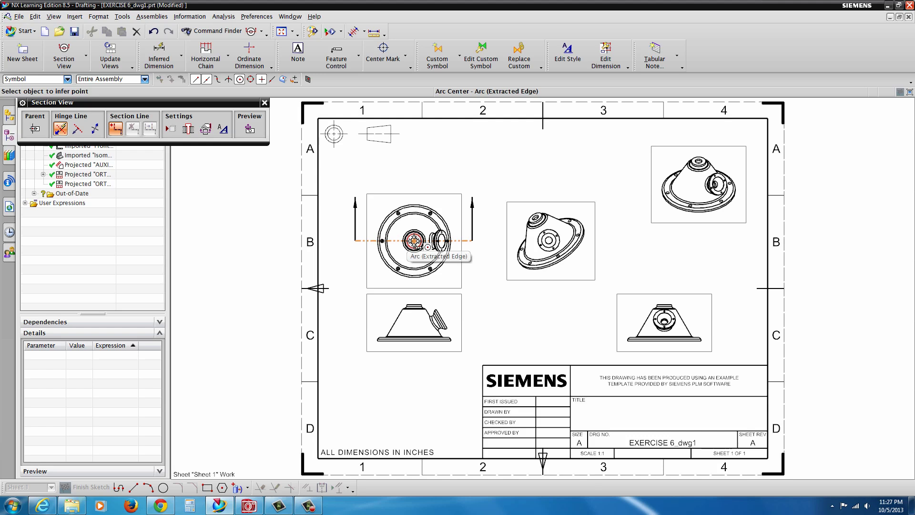
pyautogui.click(414, 240)
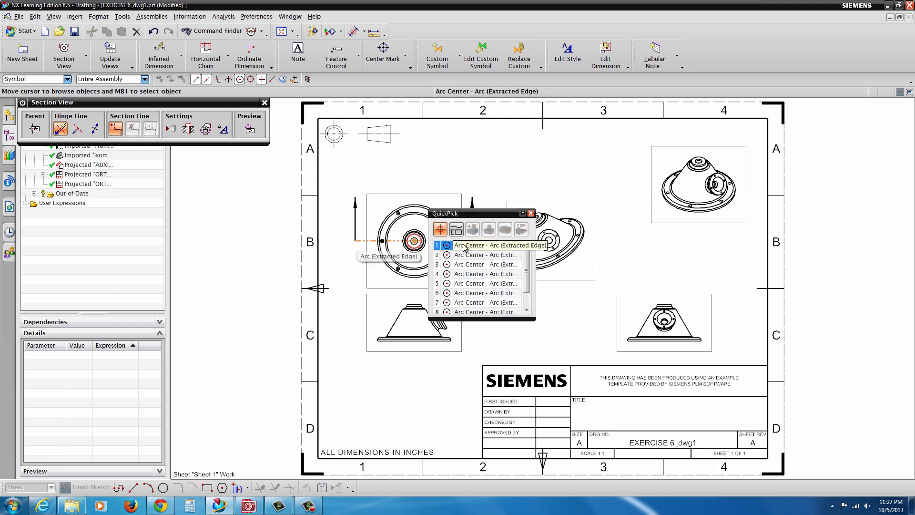
pyautogui.click(464, 246)
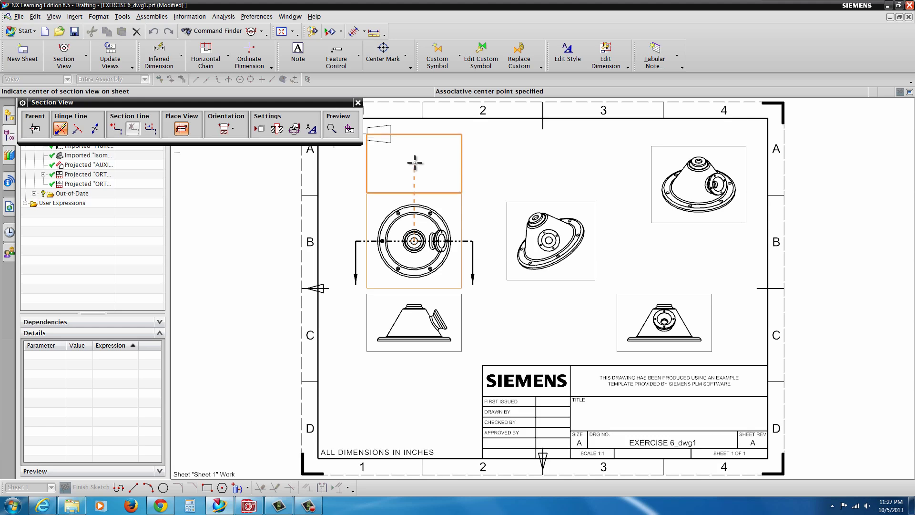
pyautogui.click(415, 165)
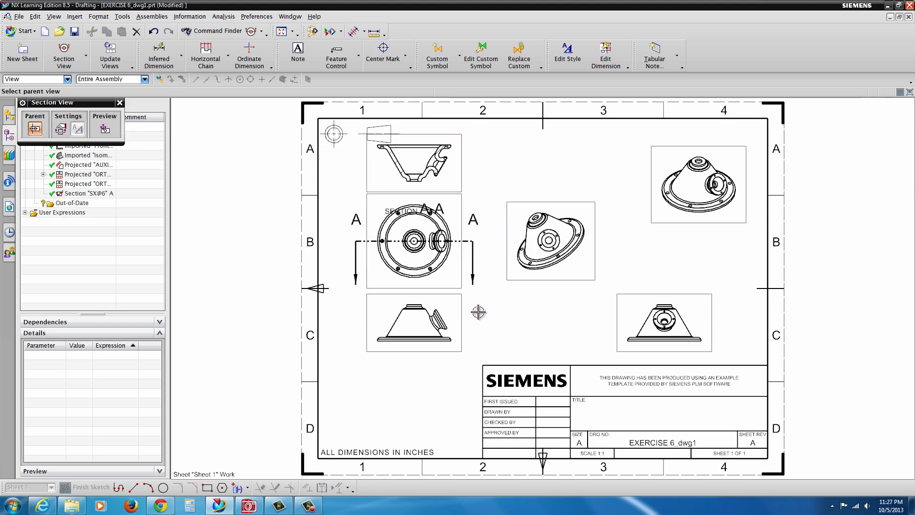
pyautogui.press('Escape')
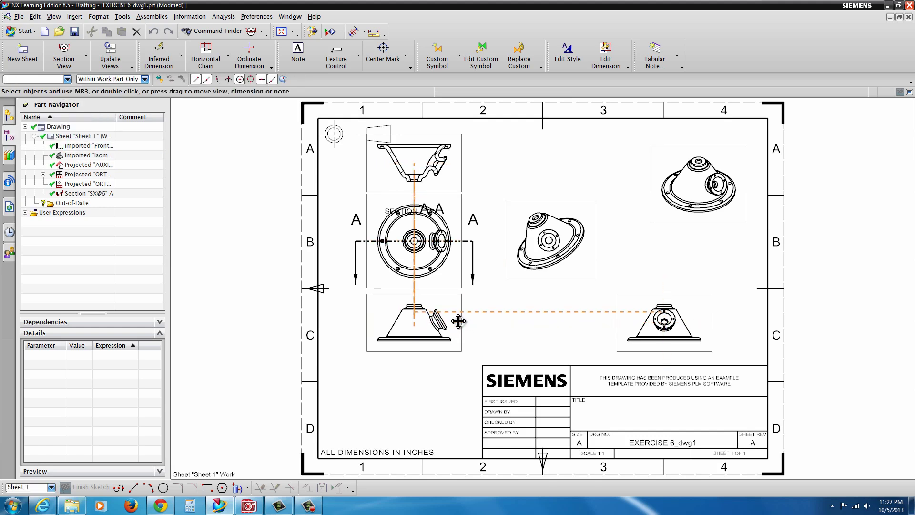
pyautogui.click(459, 321)
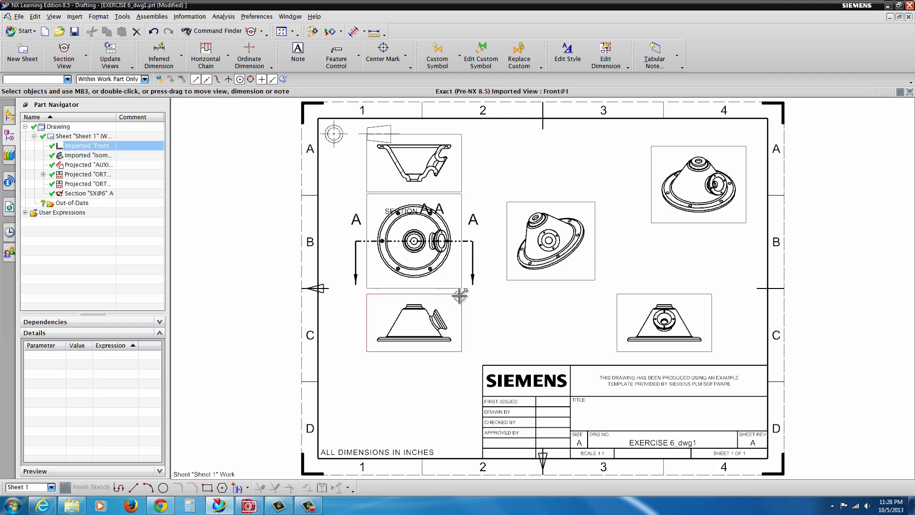
pyautogui.moveTo(463, 300); pyautogui.dragTo(464, 311)
pyautogui.moveTo(616, 320); pyautogui.dragTo(617, 330)
pyautogui.click(462, 266)
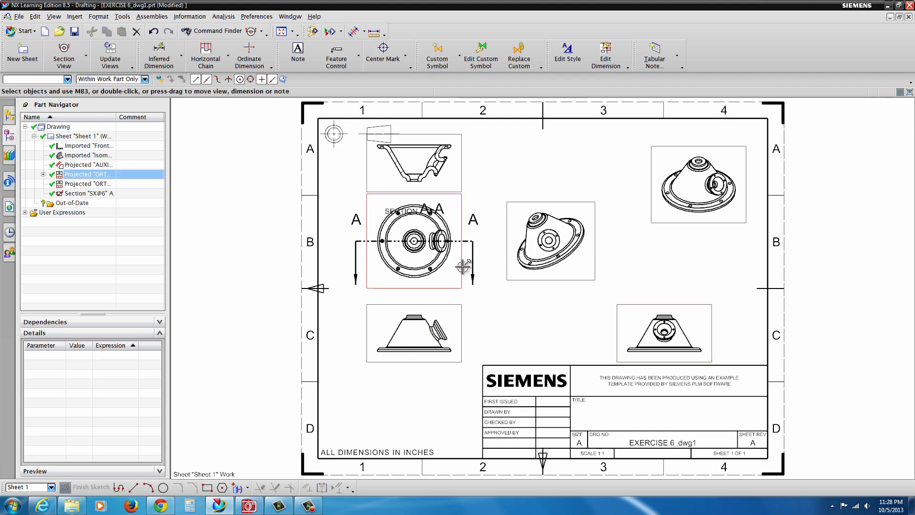
pyautogui.moveTo(461, 266); pyautogui.dragTo(462, 280)
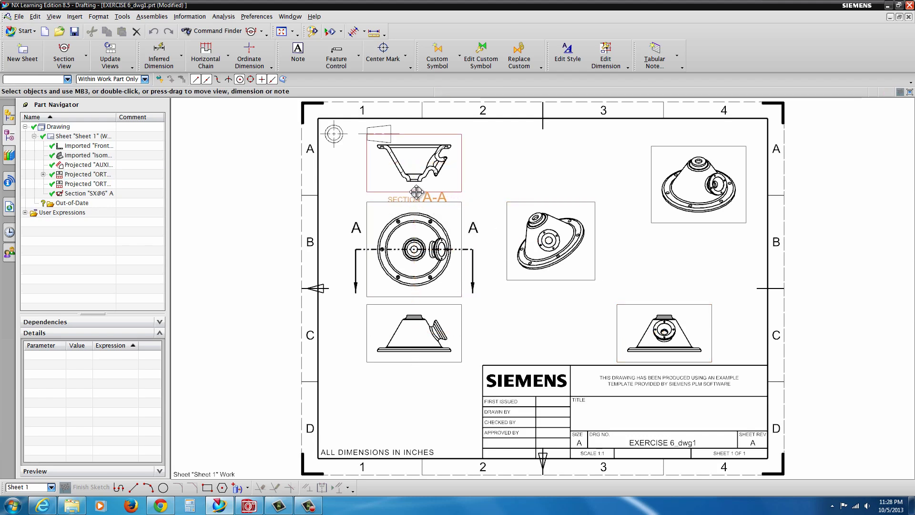
pyautogui.click(417, 192)
pyautogui.press('Escape')
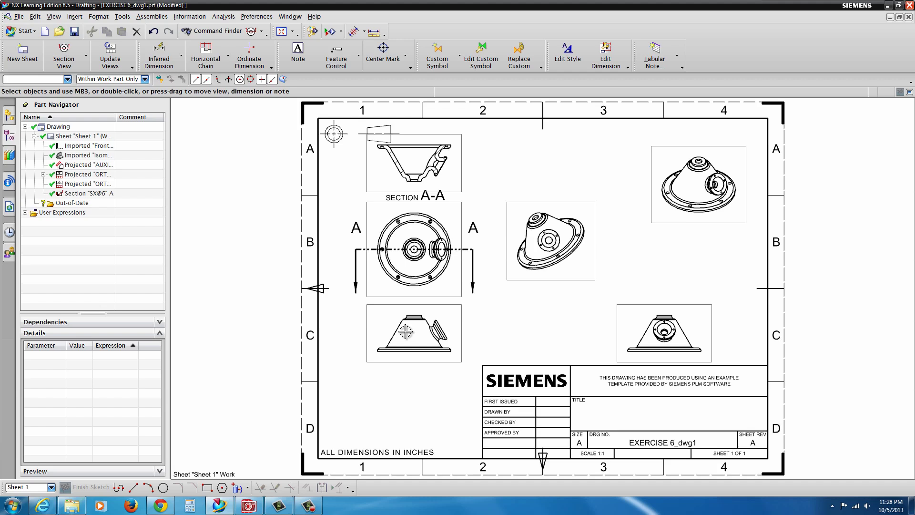
# Create circular detail view B of the section corner at 1:2, placed beside SECTION A-A.
pyautogui.click(86, 60)
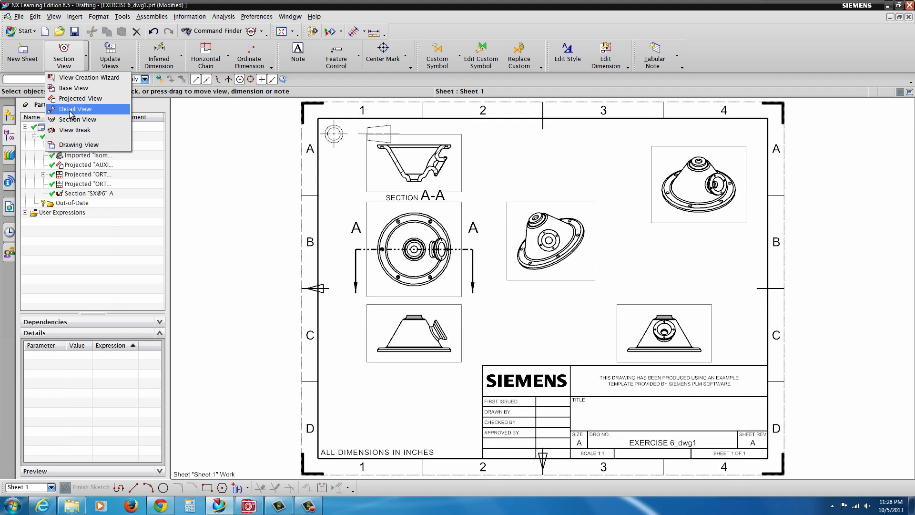
pyautogui.click(74, 109)
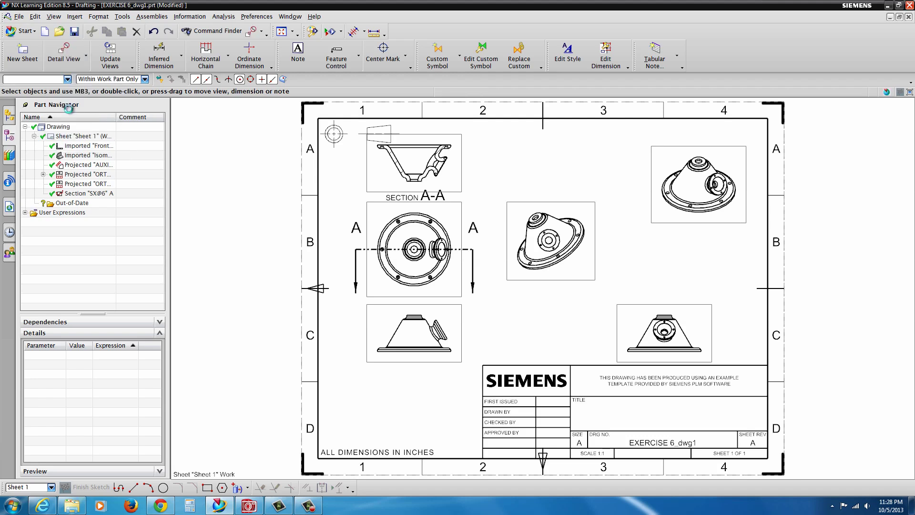
pyautogui.click(441, 152)
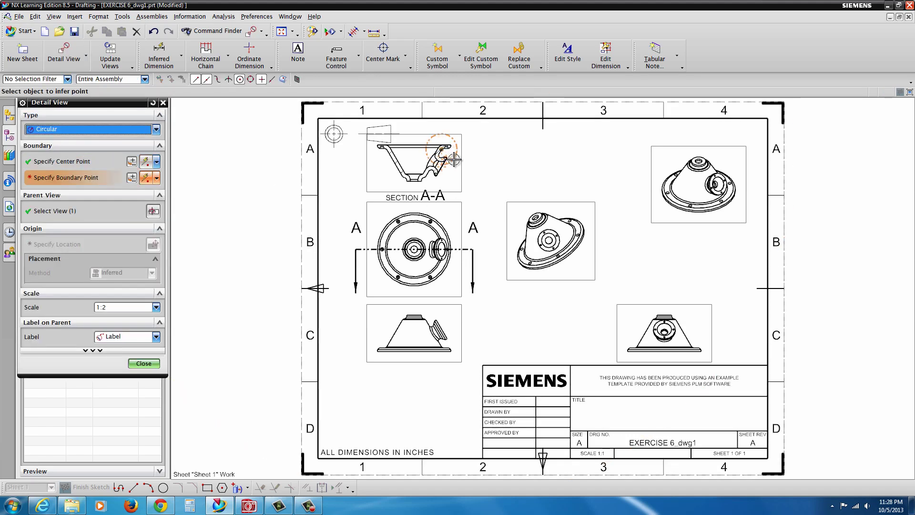
pyautogui.click(454, 160)
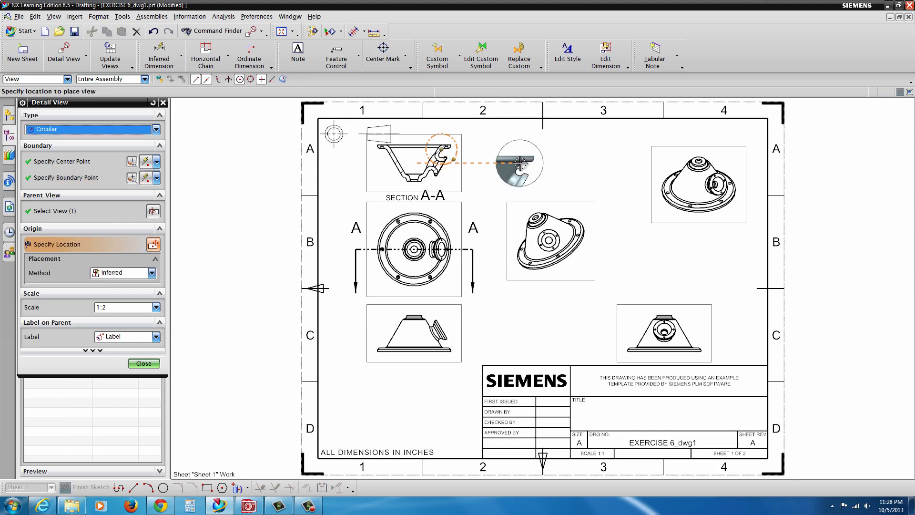
pyautogui.click(520, 162)
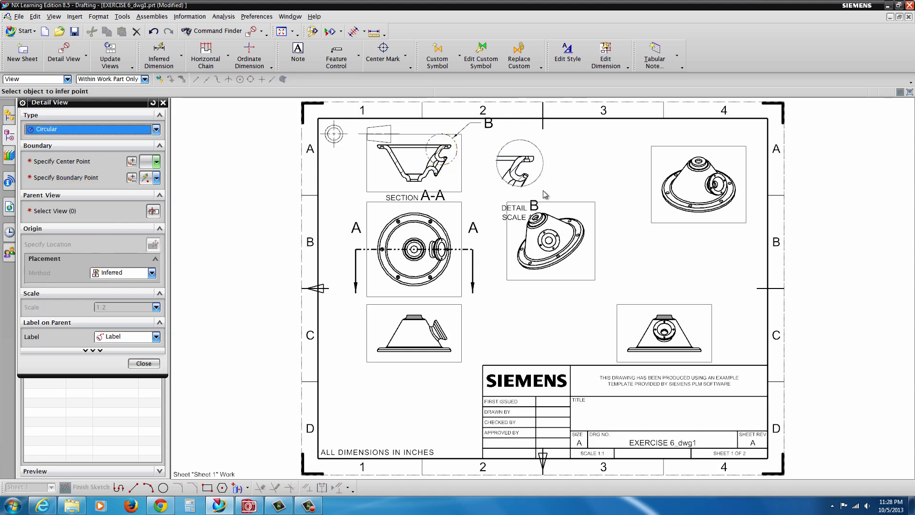
pyautogui.middleClick(509, 208)
# Move the DETAIL B label below its circle and shift the isometric view right.
pyautogui.moveTo(509, 208); pyautogui.dragTo(511, 192)
pyautogui.moveTo(574, 202); pyautogui.dragTo(607, 192)
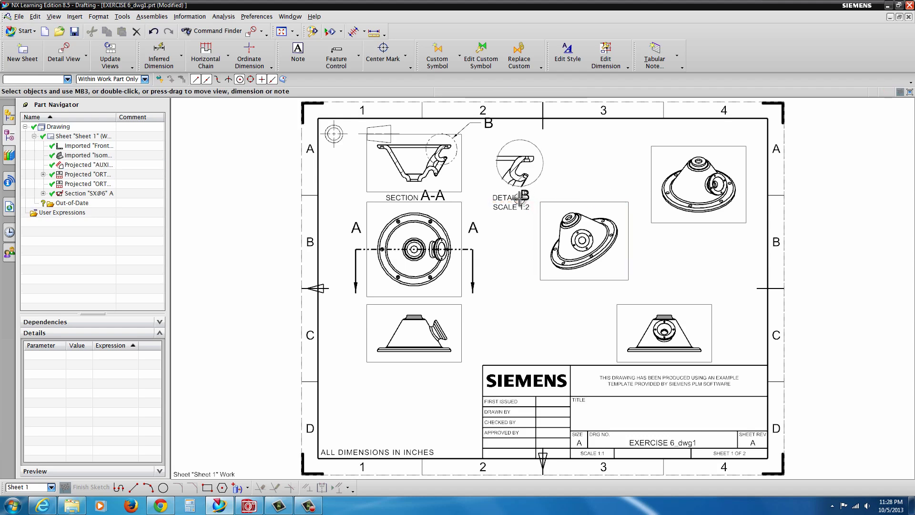
pyautogui.moveTo(525, 196); pyautogui.dragTo(520, 190)
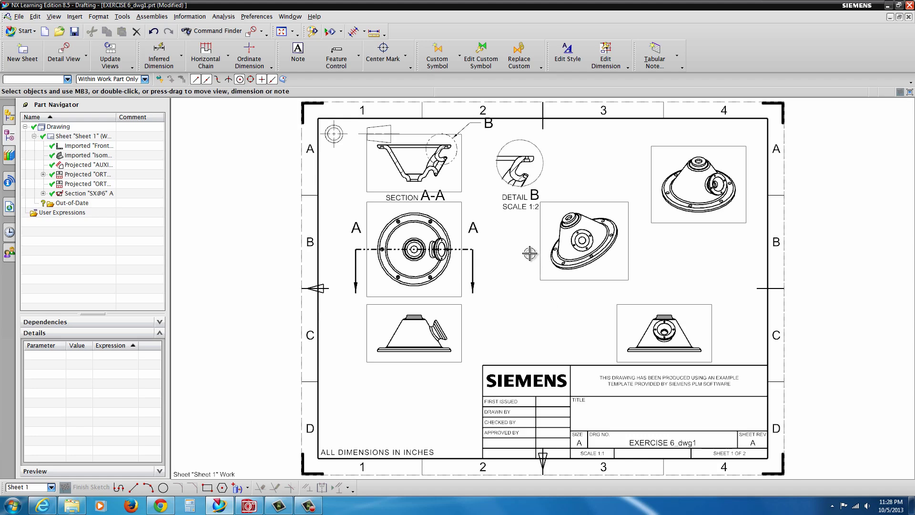
# Zoom in on the front view and start the Inferred Dimension command.
pyautogui.scroll(3, 376, 349)
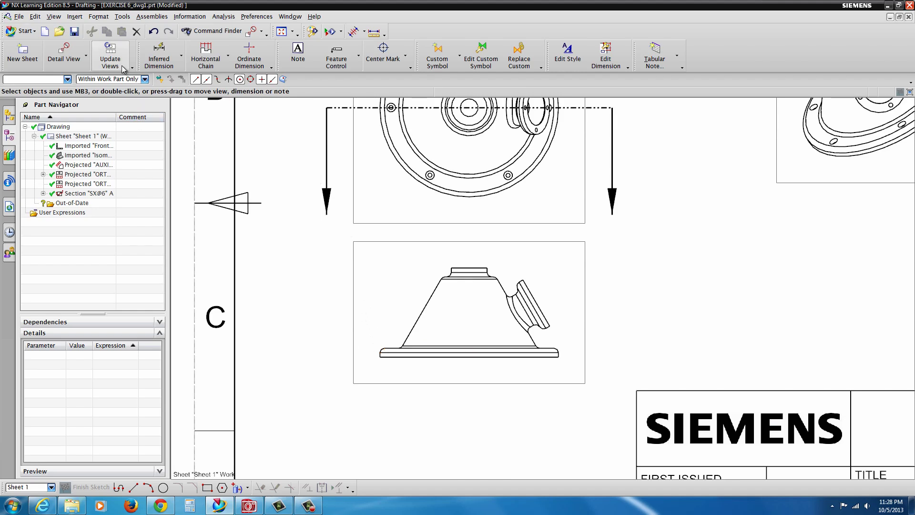
pyautogui.click(181, 64)
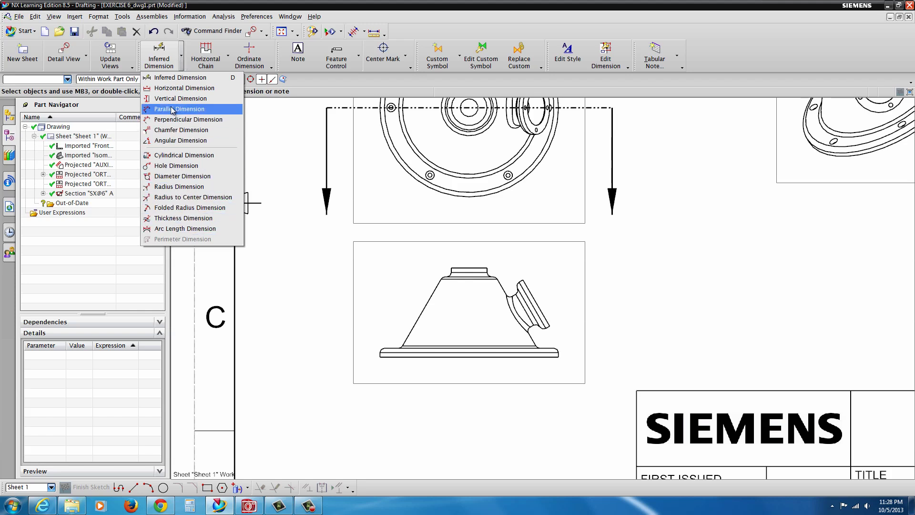
pyautogui.click(170, 81)
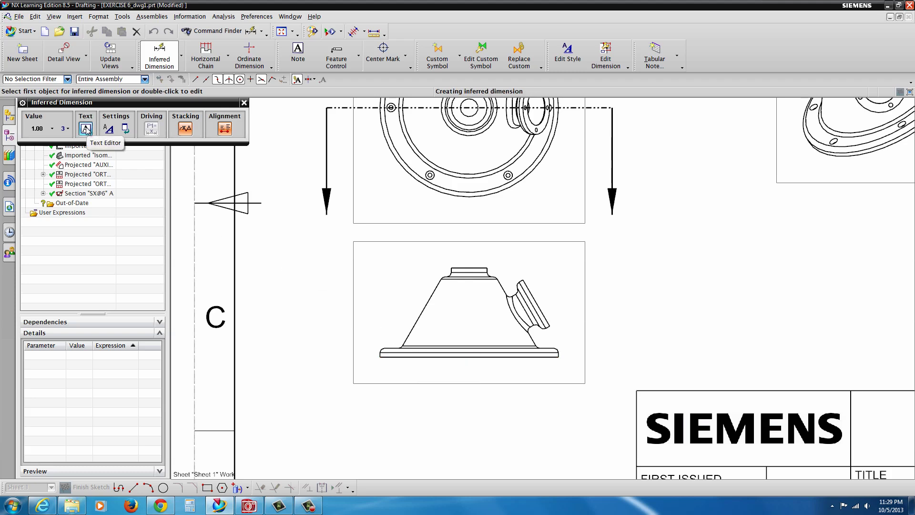
pyautogui.click(109, 130)
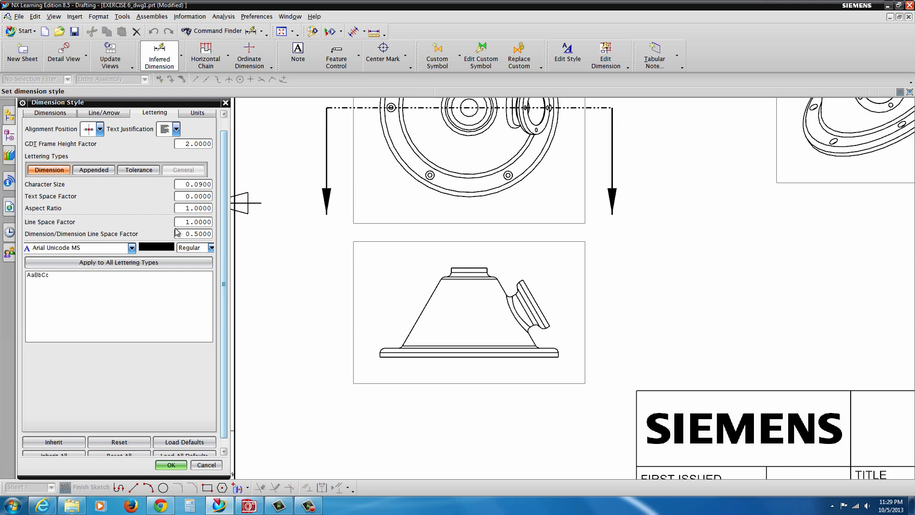
pyautogui.click(172, 465)
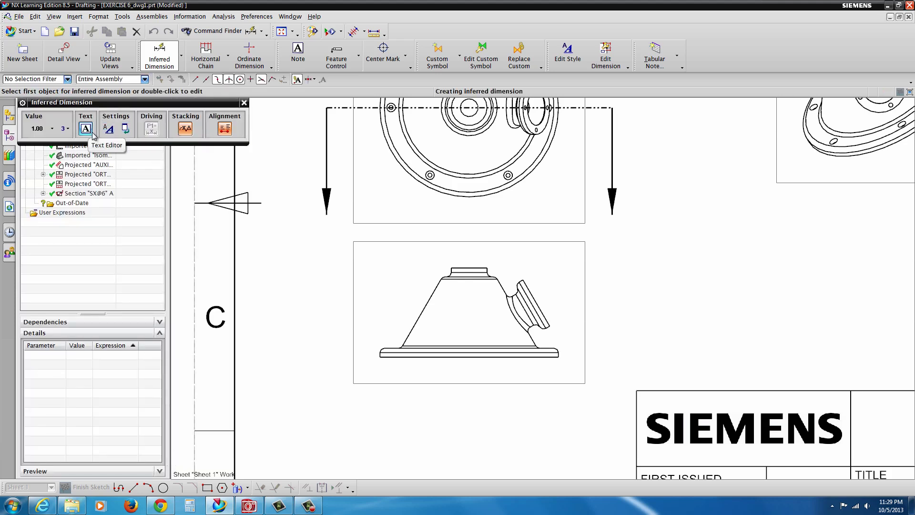
# Dimension the front view with a 2.500 overall height and a 2.250 cone height.
pyautogui.click(414, 357)
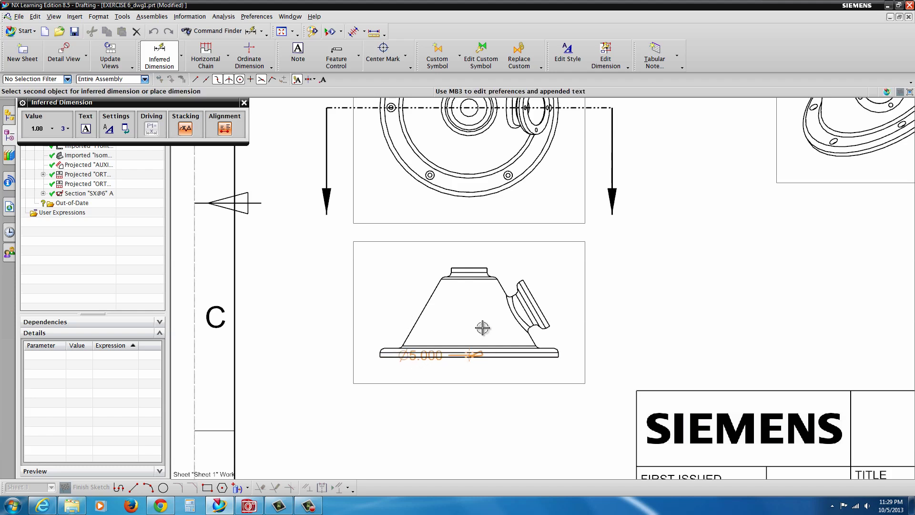
pyautogui.click(461, 267)
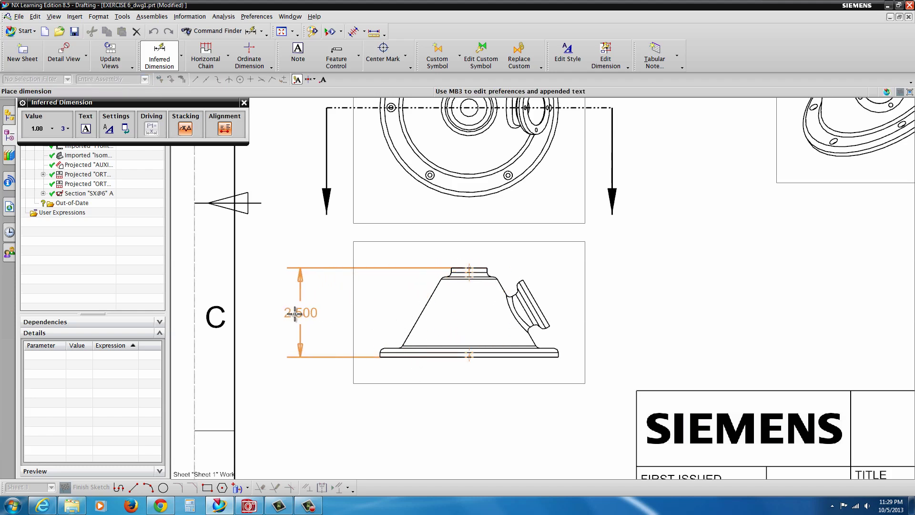
pyautogui.click(291, 313)
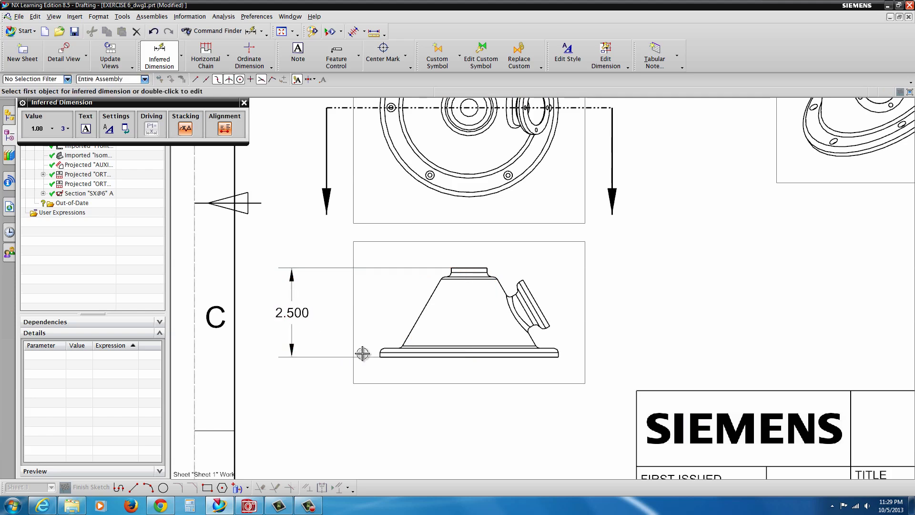
pyautogui.click(437, 357)
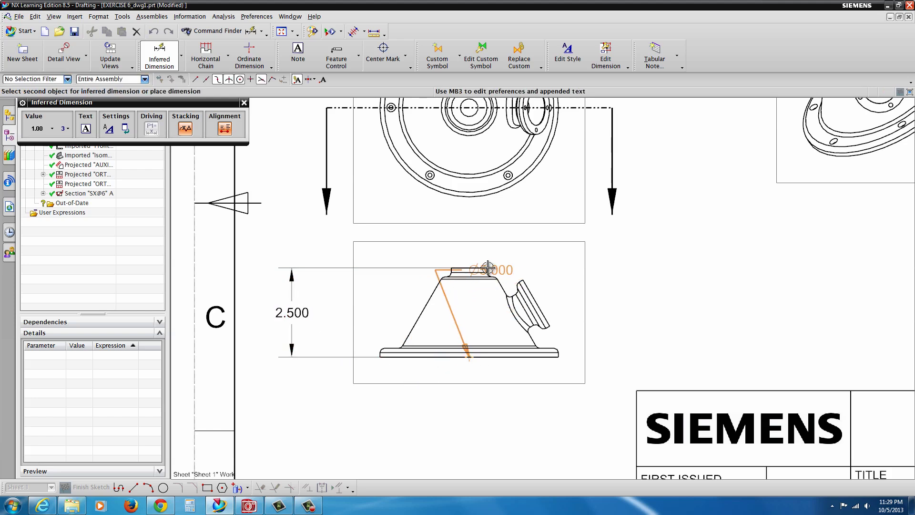
pyautogui.click(466, 277)
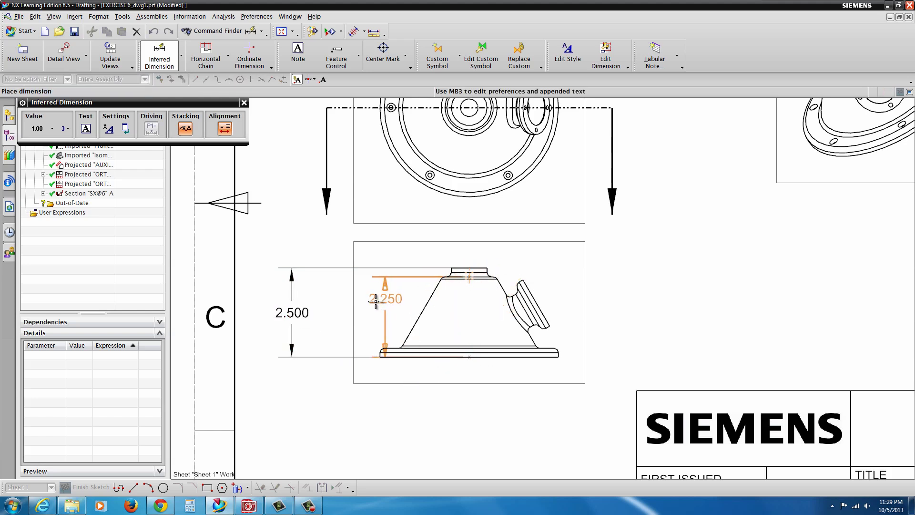
pyautogui.click(340, 316)
# Add the R.125 base fillet radius and move the 2.250 dimension beside the 2.500.
pyautogui.scroll(3, 401, 346)
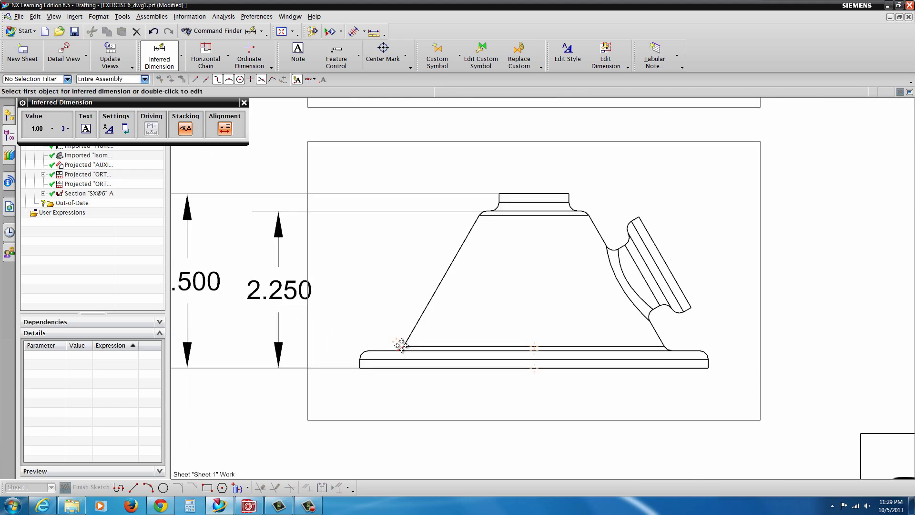
pyautogui.click(401, 346)
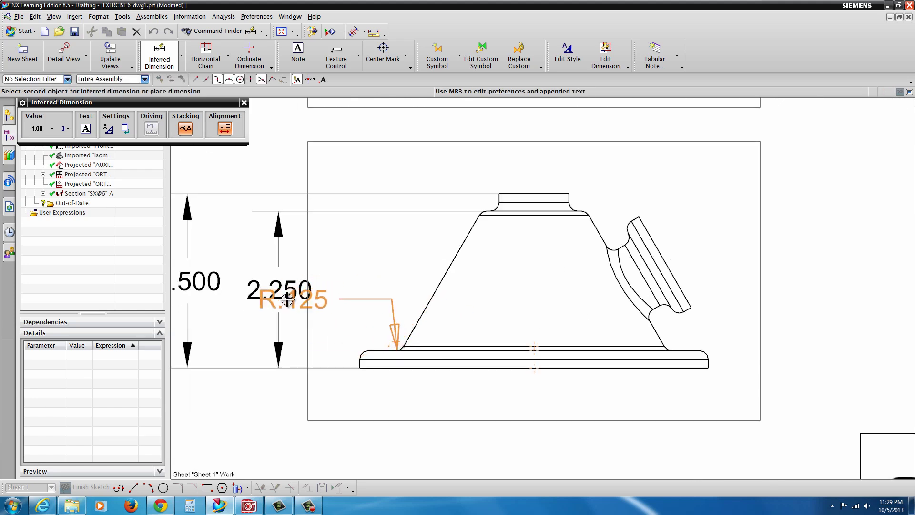
pyautogui.click(222, 251)
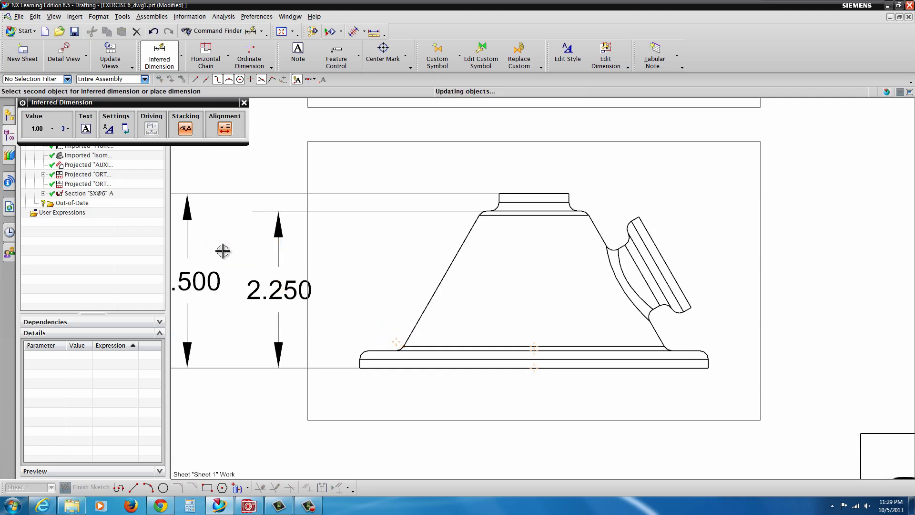
pyautogui.scroll(-4, 326, 334)
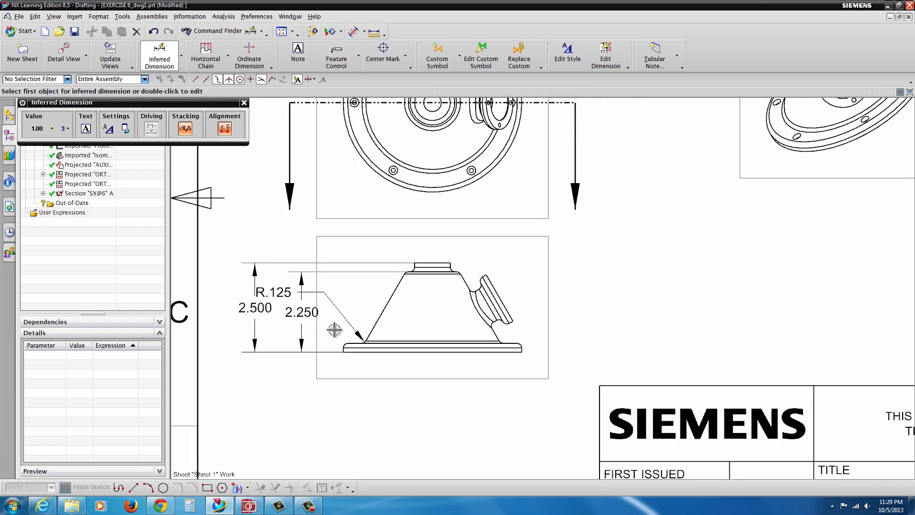
pyautogui.press('Escape')
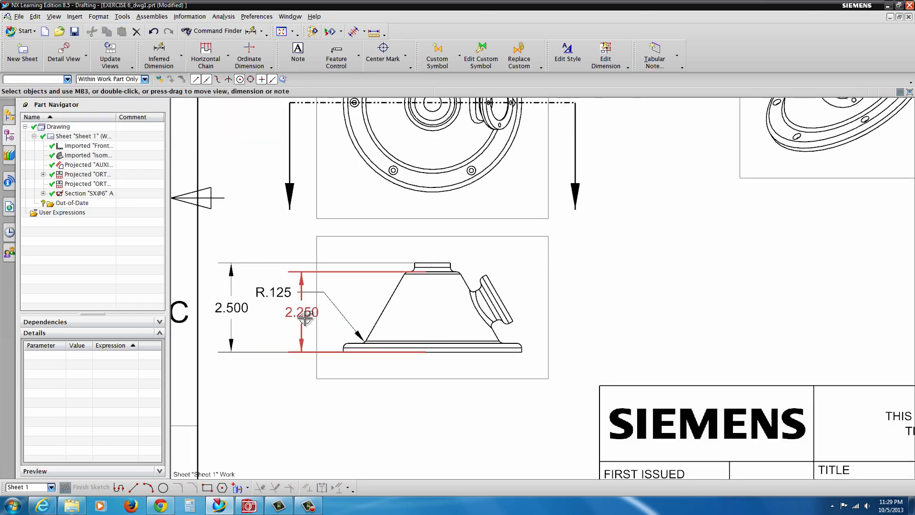
pyautogui.moveTo(305, 318); pyautogui.dragTo(269, 318)
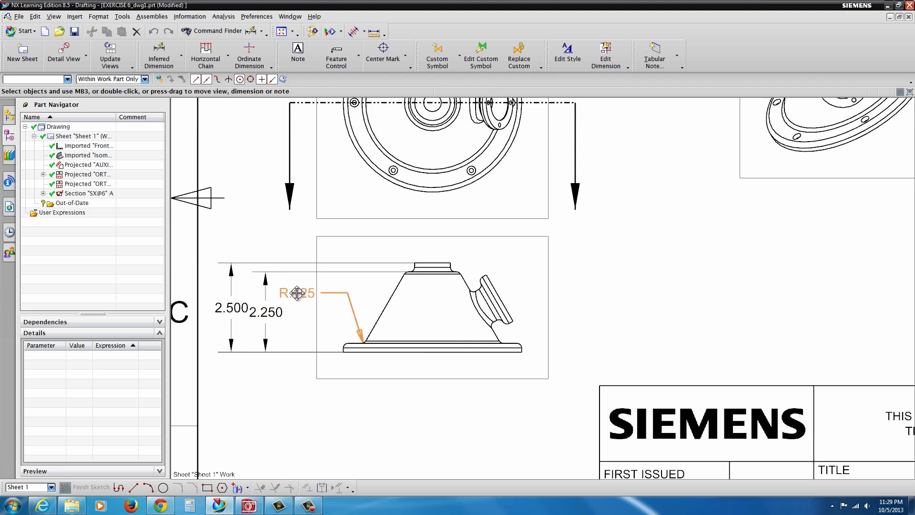
pyautogui.click(352, 378)
pyautogui.scroll(-1, 417, 326)
pyautogui.scroll(2, 419, 308)
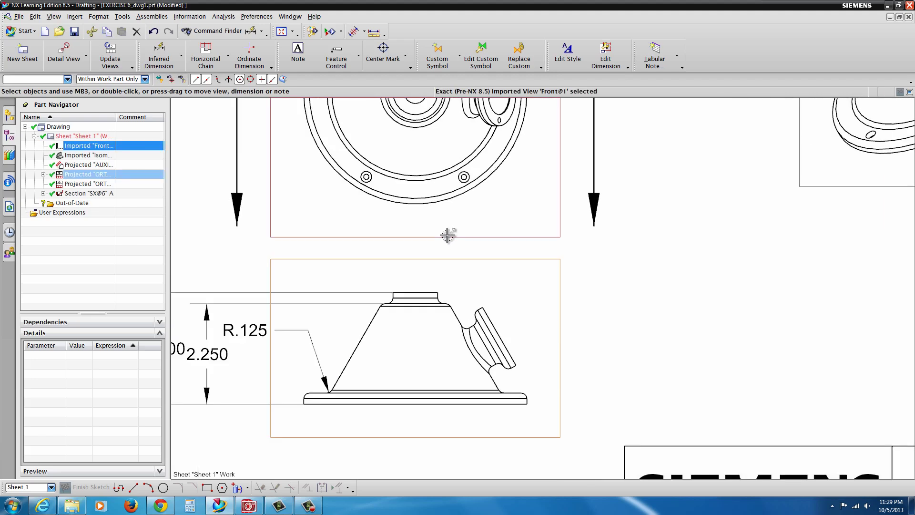
pyautogui.scroll(-2, 439, 231)
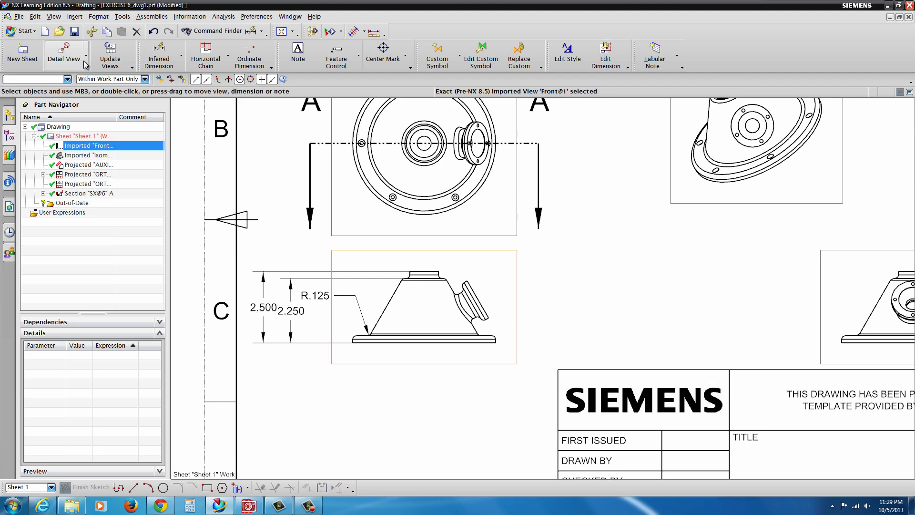
# Place Ø5.000 on the outer circle and Ø1.000 on the central hole of the circular view.
pyautogui.click(159, 54)
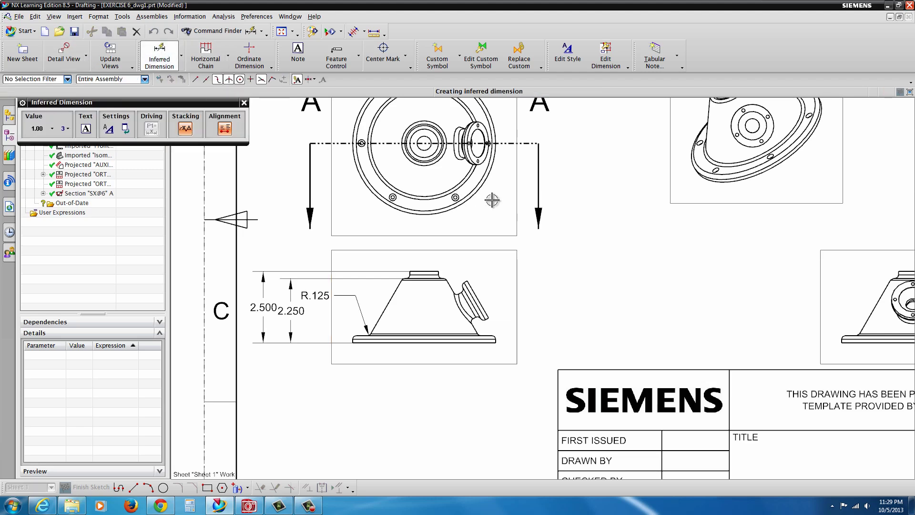
pyautogui.scroll(3, 482, 200)
pyautogui.click(457, 200)
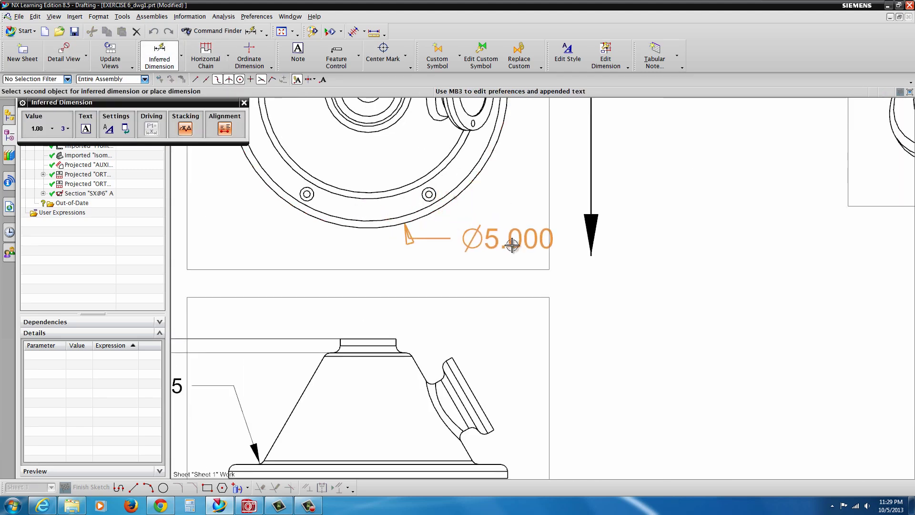
pyautogui.click(645, 281)
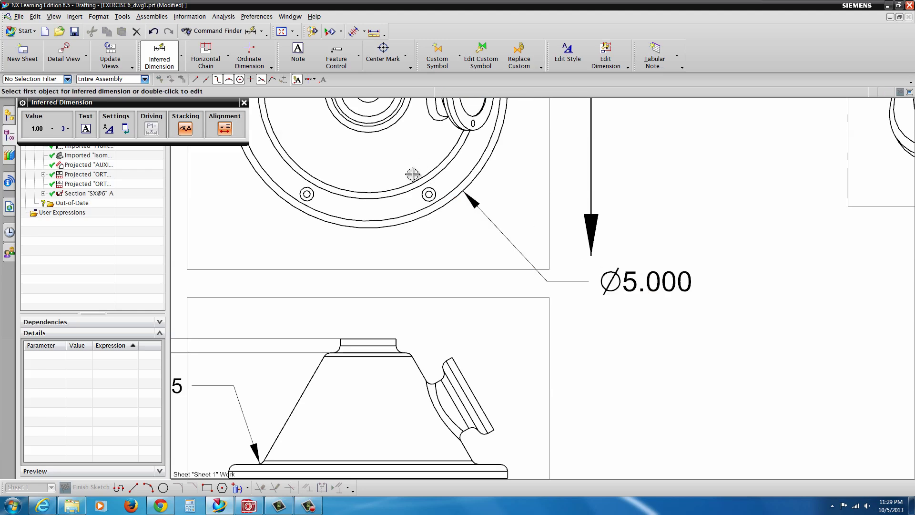
pyautogui.scroll(-2, 378, 123)
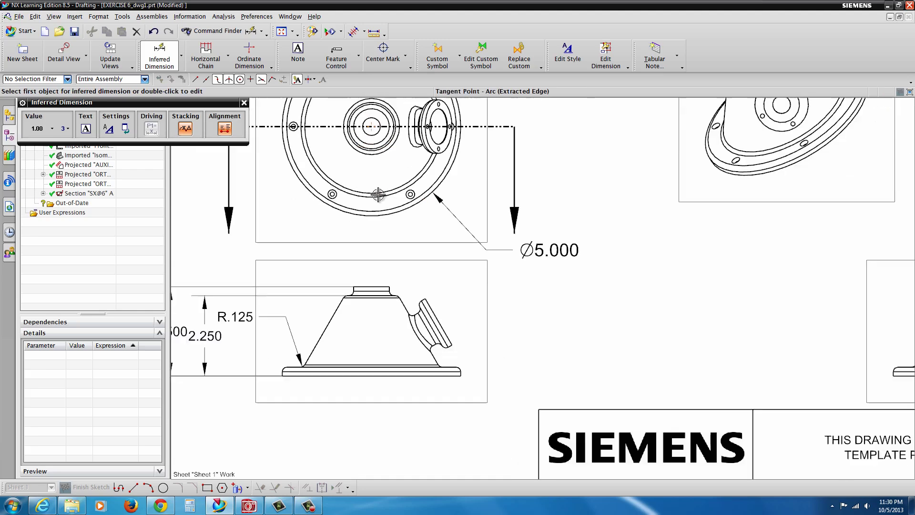
pyautogui.click(375, 145)
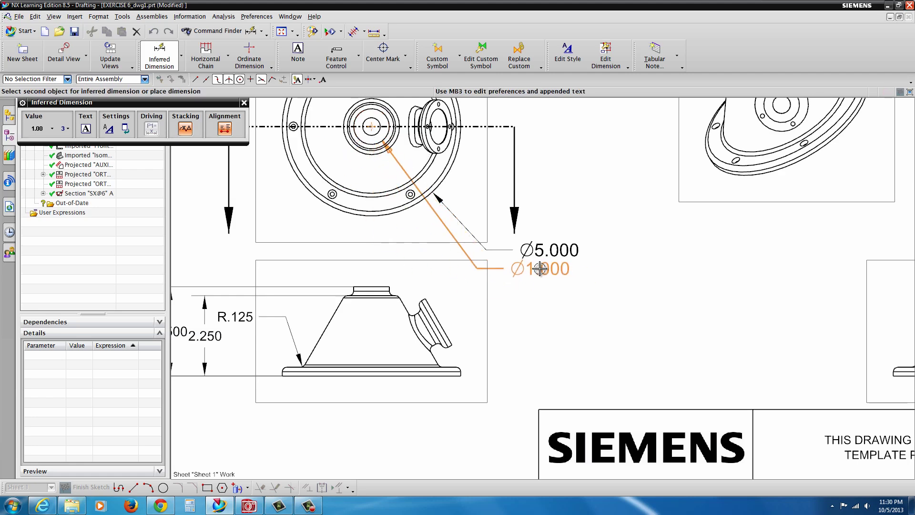
pyautogui.click(550, 273)
pyautogui.press('Escape')
pyautogui.scroll(-3, 577, 289)
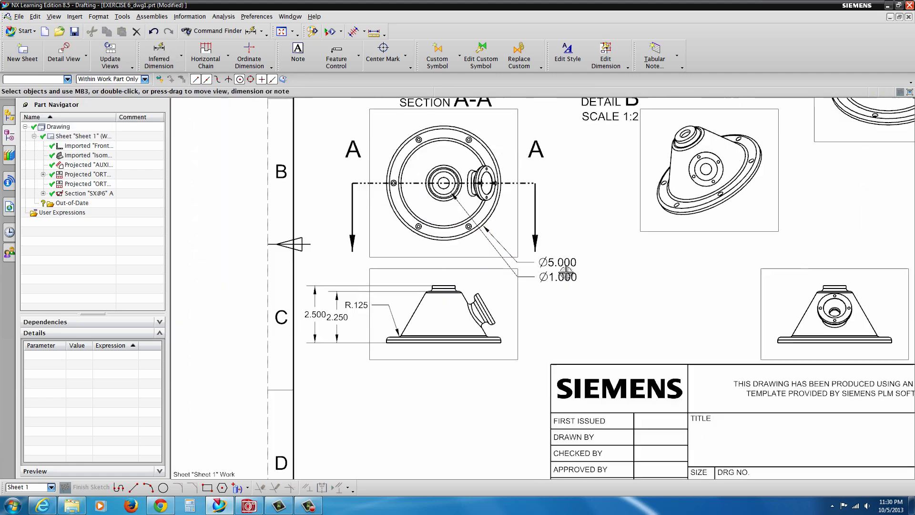
pyautogui.scroll(2, 578, 176)
pyautogui.scroll(-3, 541, 154)
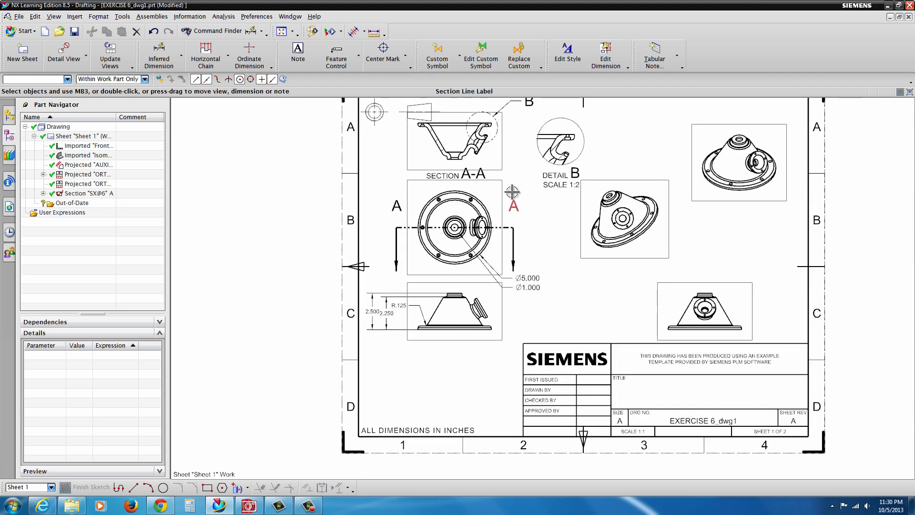
# Fit the whole sheet in view and start a center mark on the large inner circle.
pyautogui.click(384, 60)
pyautogui.scroll(4, 449, 208)
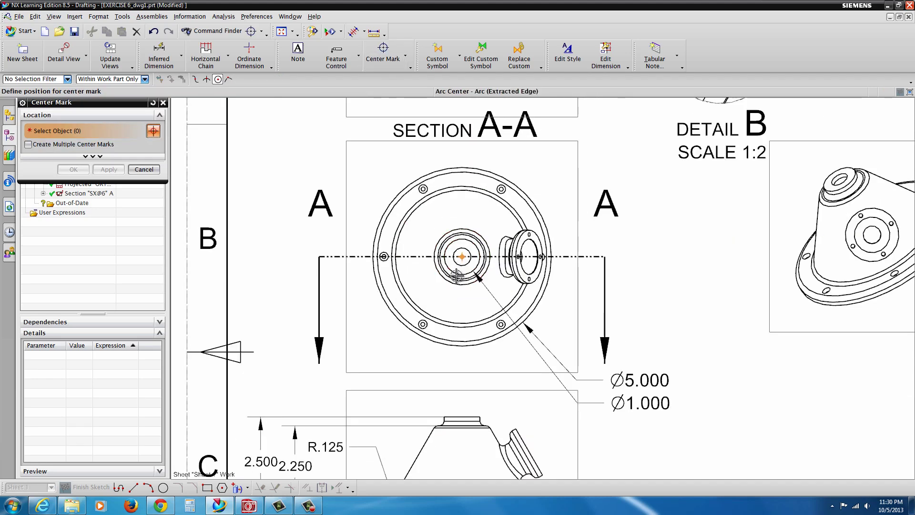
pyautogui.middleClick(470, 329)
pyautogui.hotkey('ctrl', 'f')
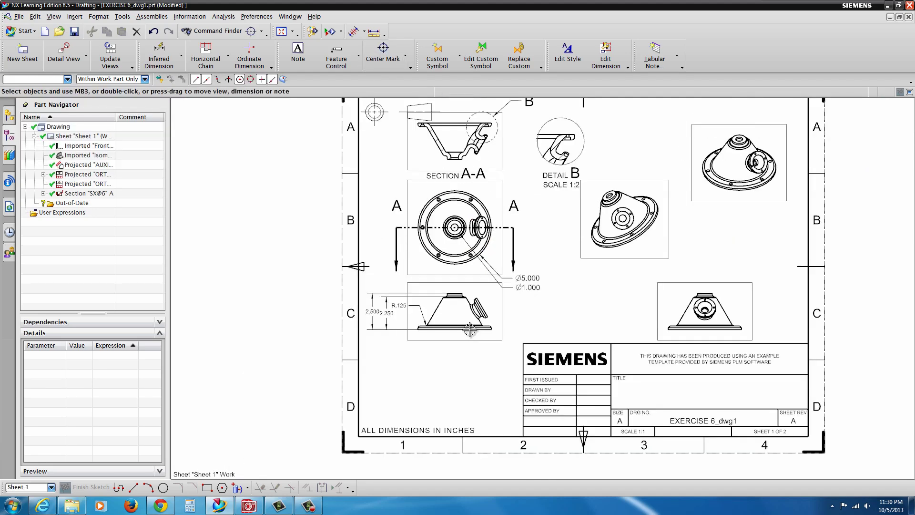
pyautogui.scroll(5, 418, 263)
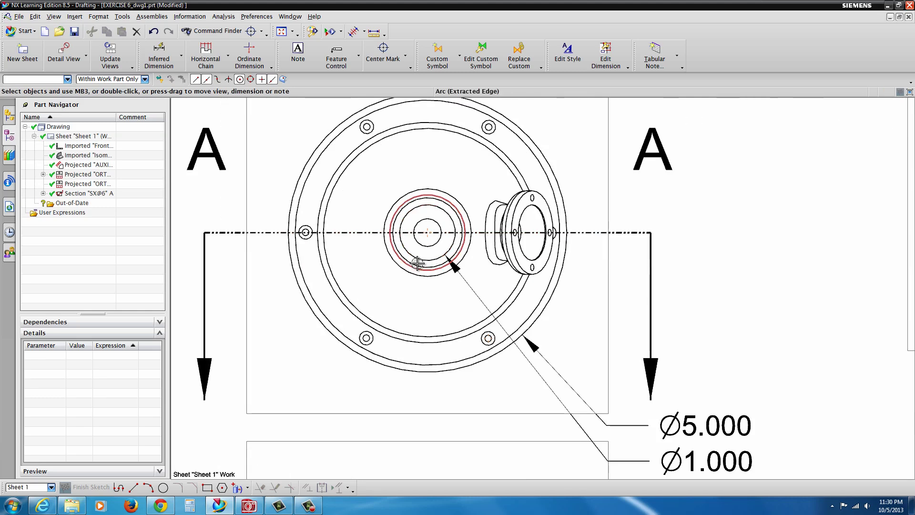
pyautogui.click(383, 53)
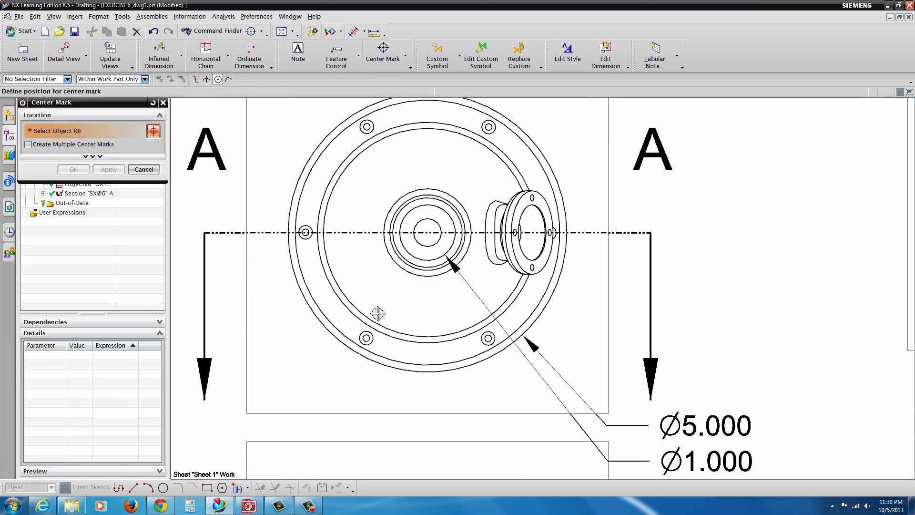
pyautogui.click(375, 321)
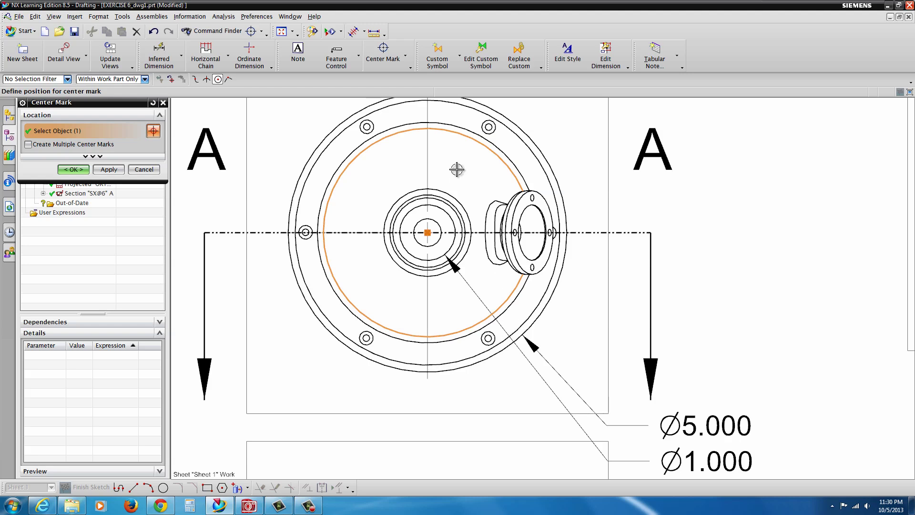
# Create a bolt circle centerline centred on the middle hole, through the surrounding bolt holes.
pyautogui.click(405, 55)
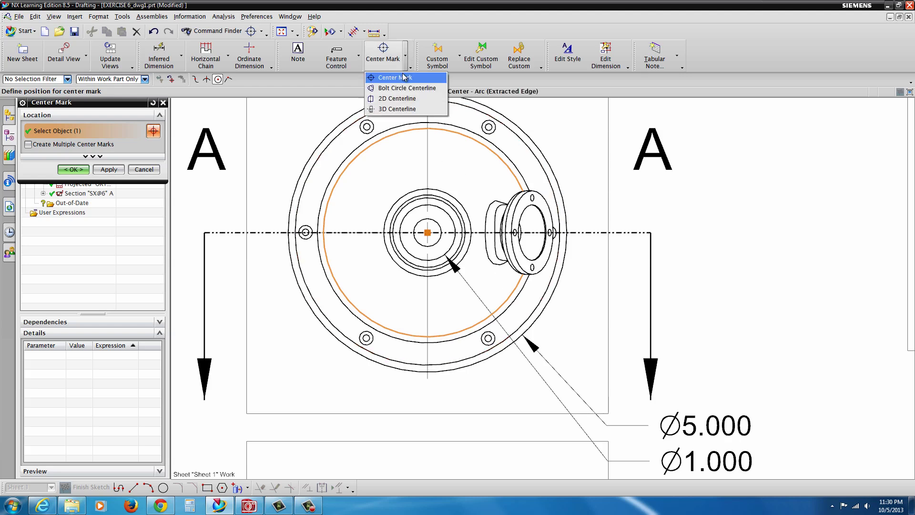
pyautogui.click(381, 89)
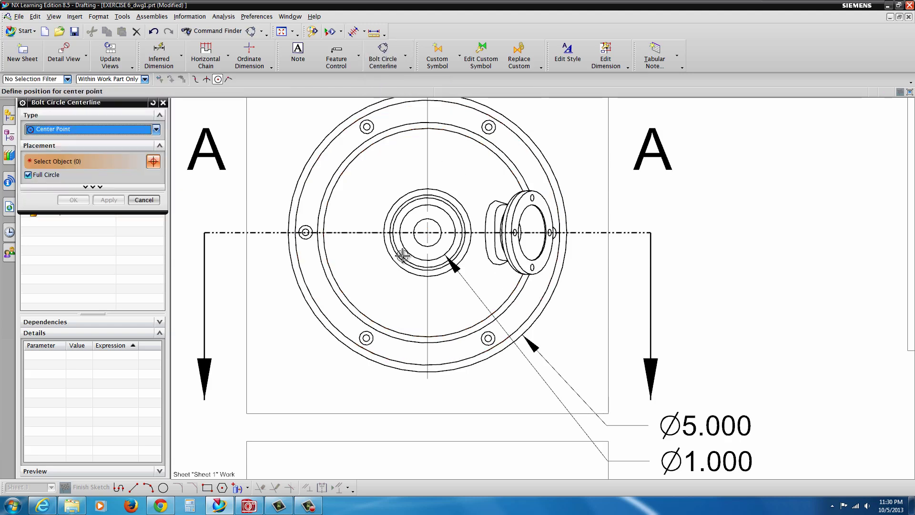
pyautogui.click(419, 248)
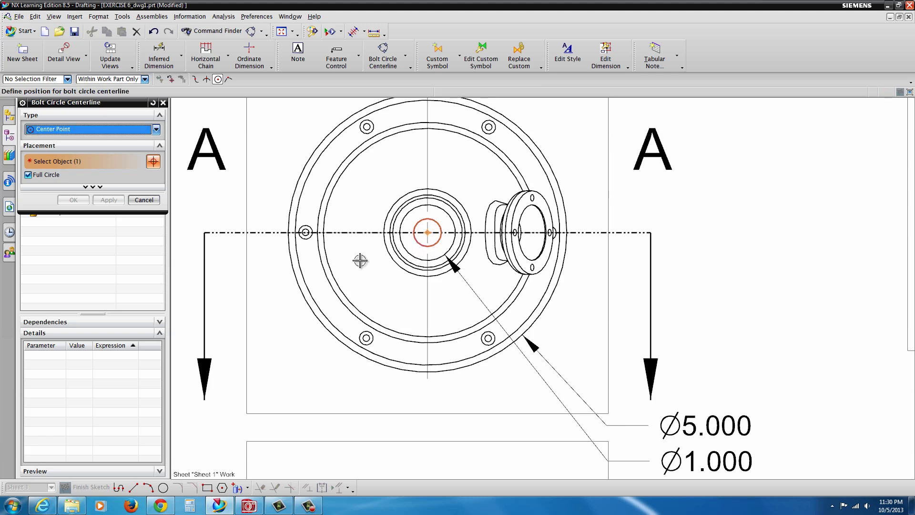
pyautogui.click(306, 236)
pyautogui.click(366, 127)
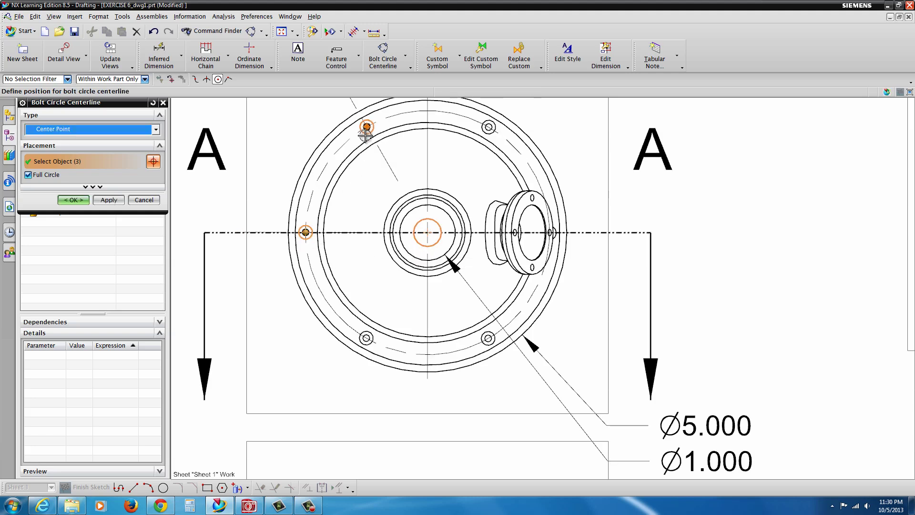
pyautogui.click(489, 127)
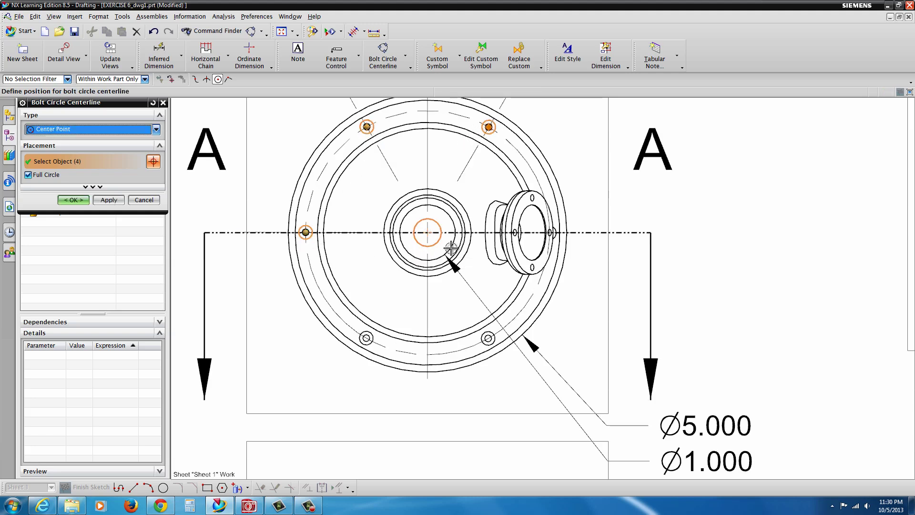
pyautogui.click(366, 338)
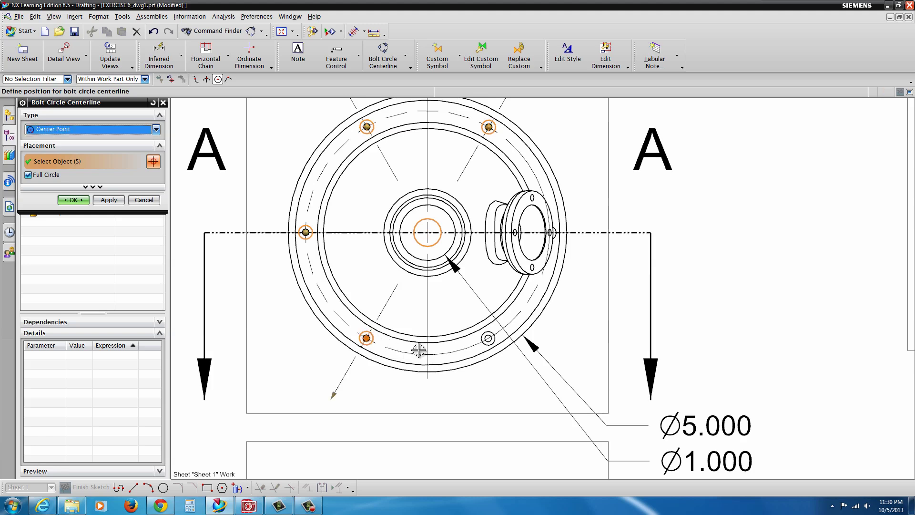
pyautogui.click(488, 338)
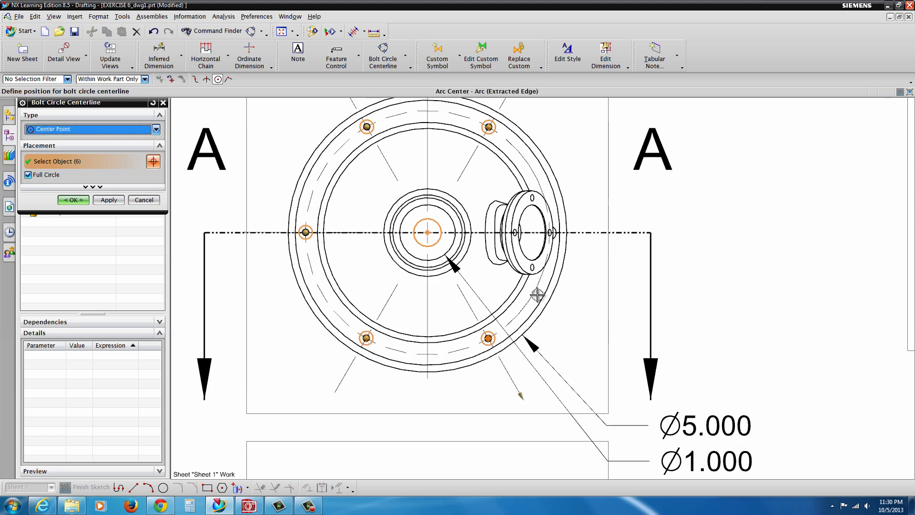
pyautogui.click(73, 201)
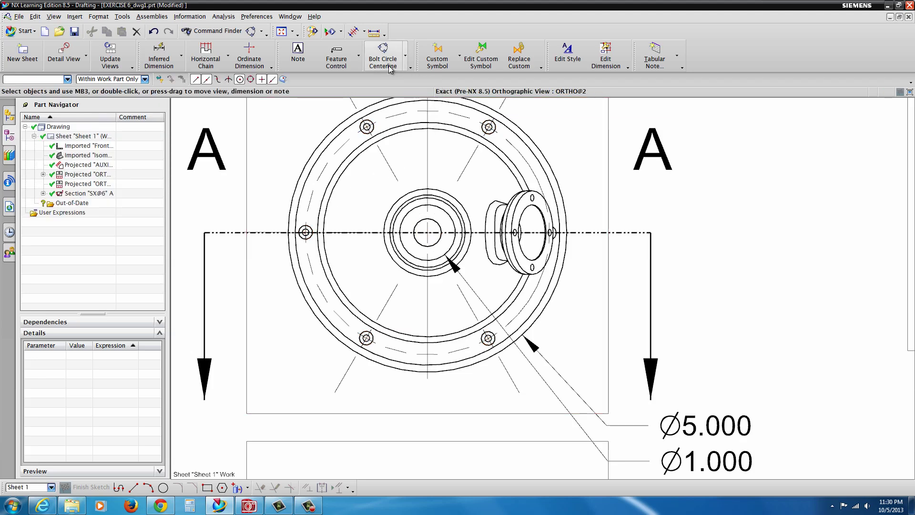
# Place a note with the drafter's name in the title block's TITLE cell, then fit the sheet.
pyautogui.click(298, 56)
pyautogui.scroll(-4, 294, 193)
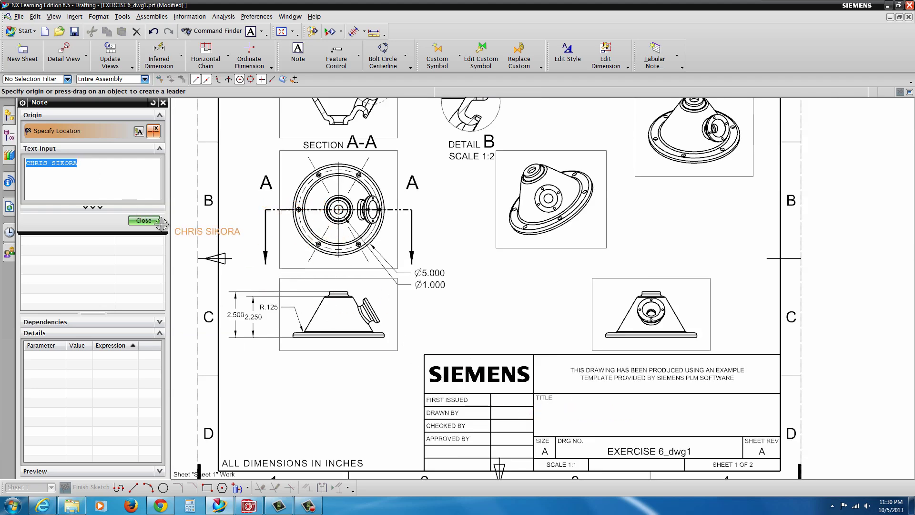
pyautogui.click(605, 405)
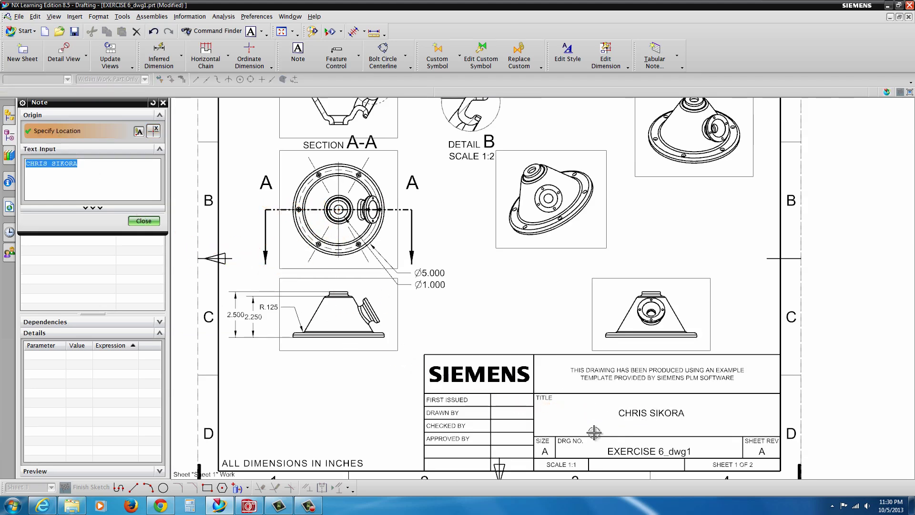
pyautogui.middleClick(409, 323)
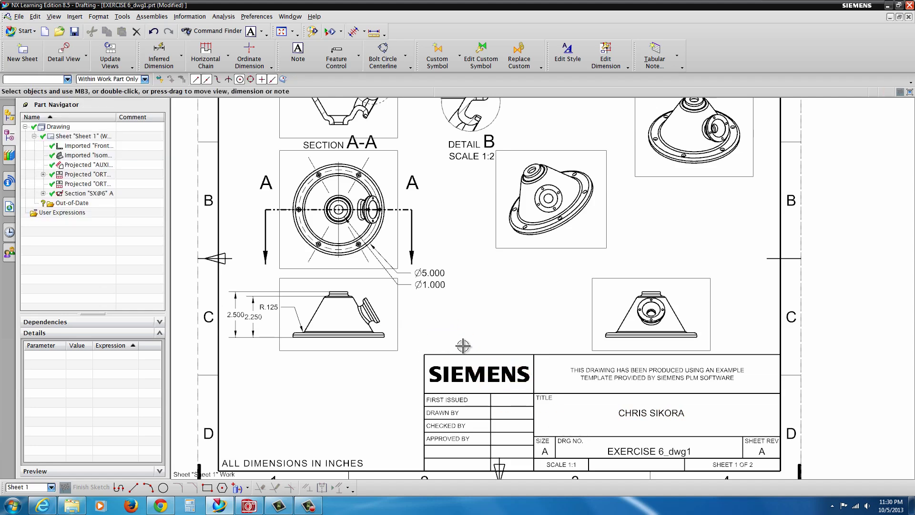
pyautogui.hotkey('ctrl', 'f')
pyautogui.scroll(1, 493, 279)
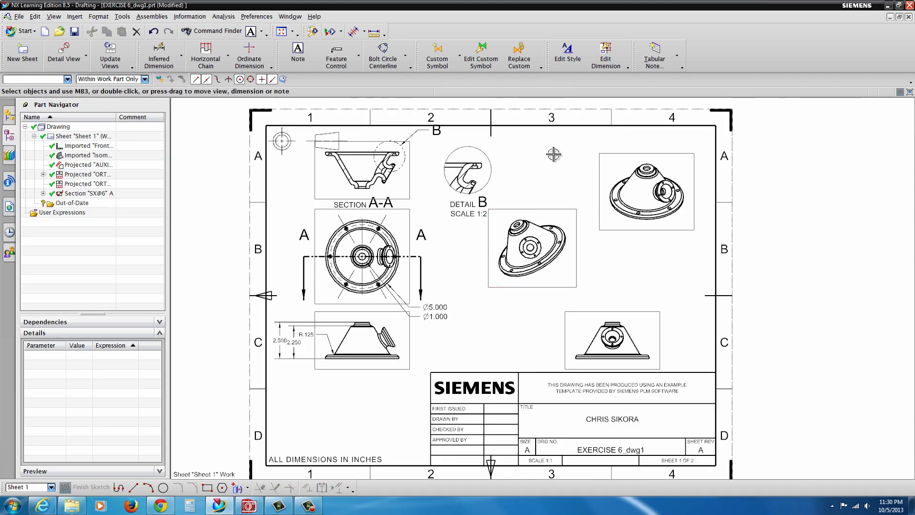